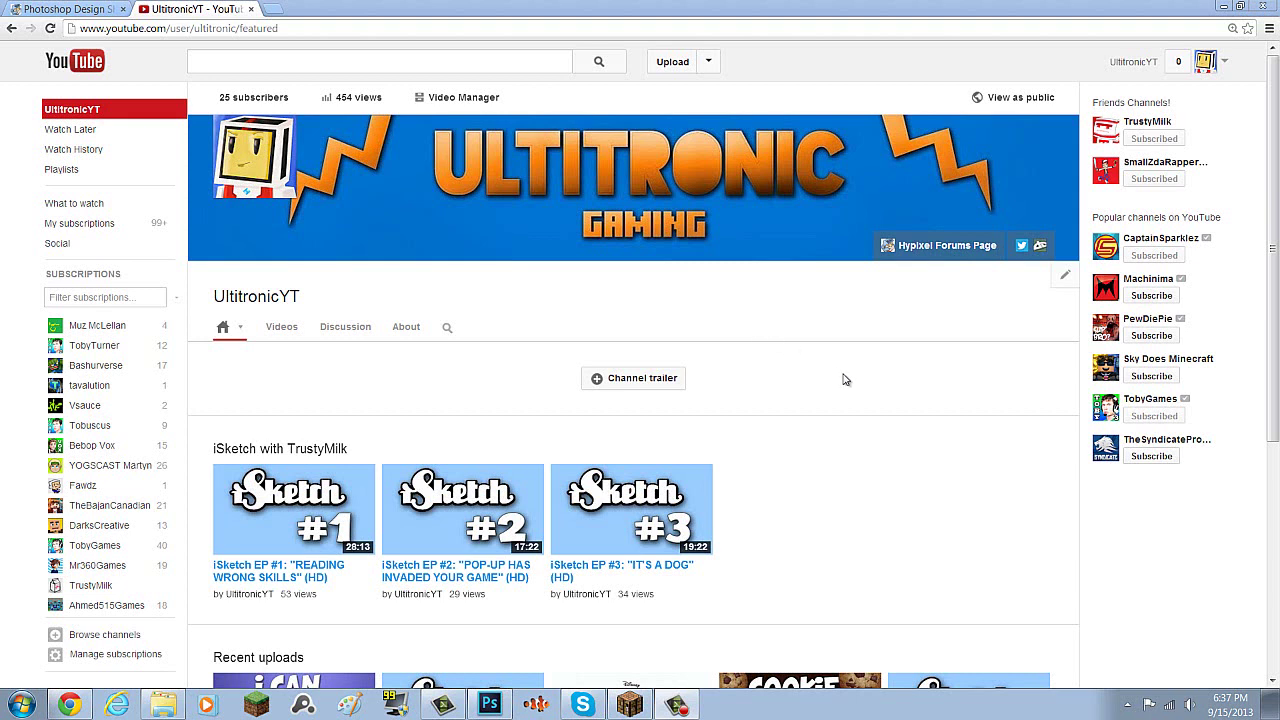
mouse_move(843, 379)
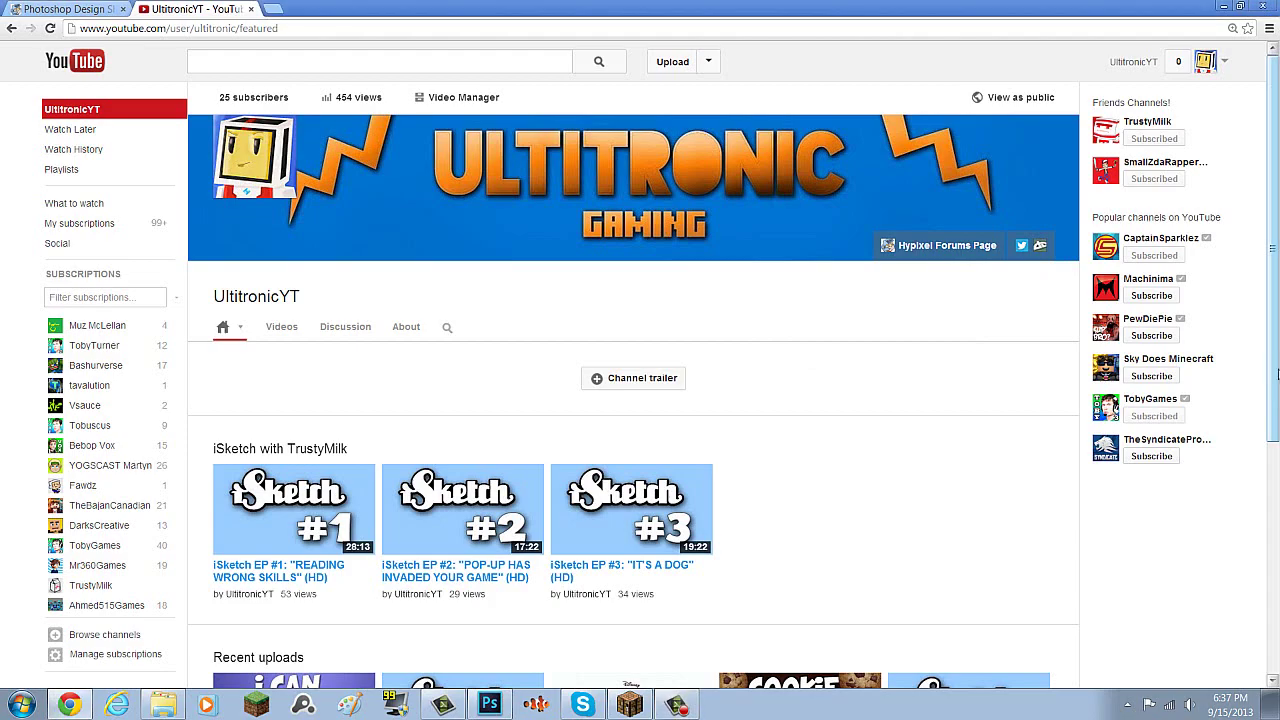
left_click_drag(1274, 370, 1278, 311)
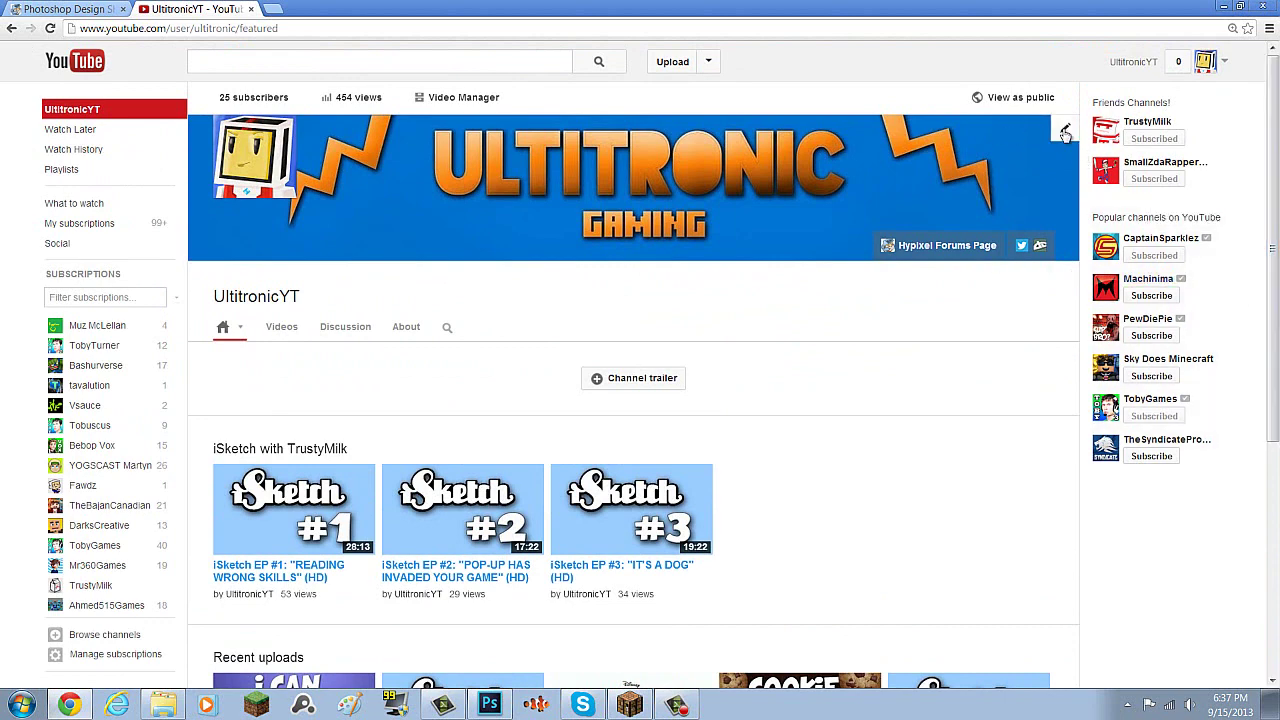
left_click(502, 708)
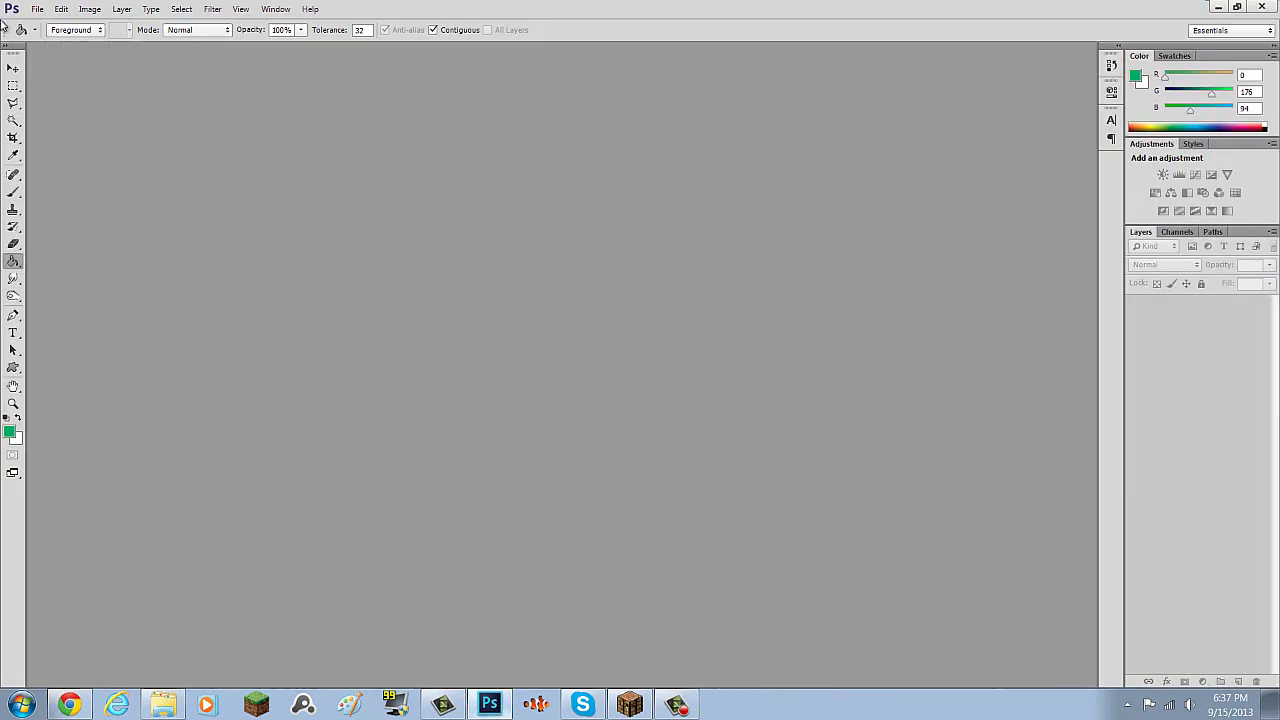
left_click(1217, 8)
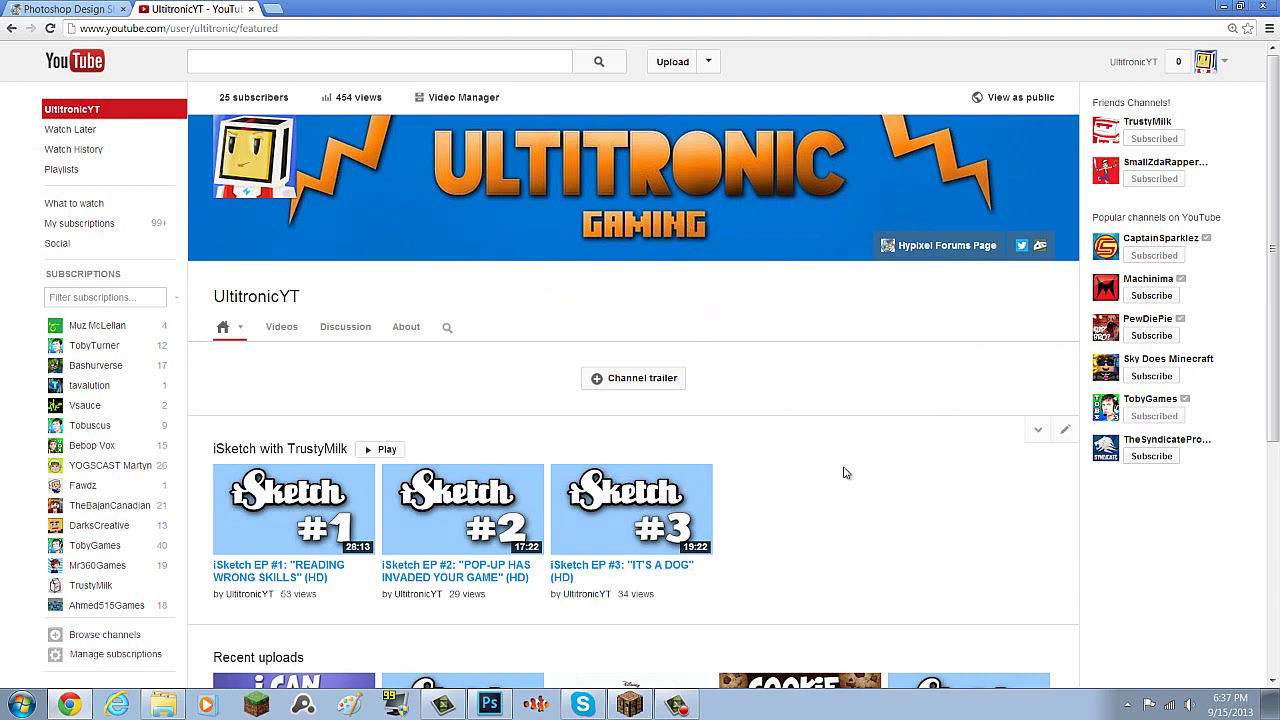
mouse_move(496, 708)
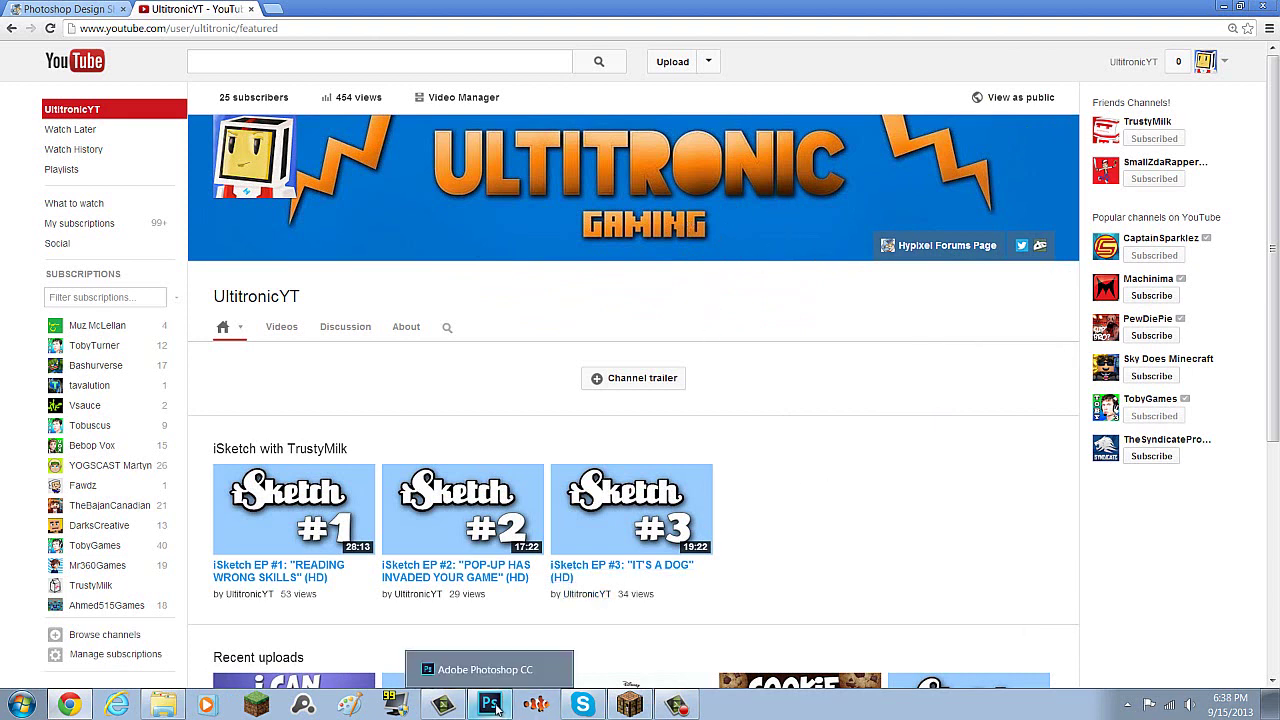
Step: Open the channel art editor for the YouTube banner and its guide on how to create channel art
left_click(1065, 133)
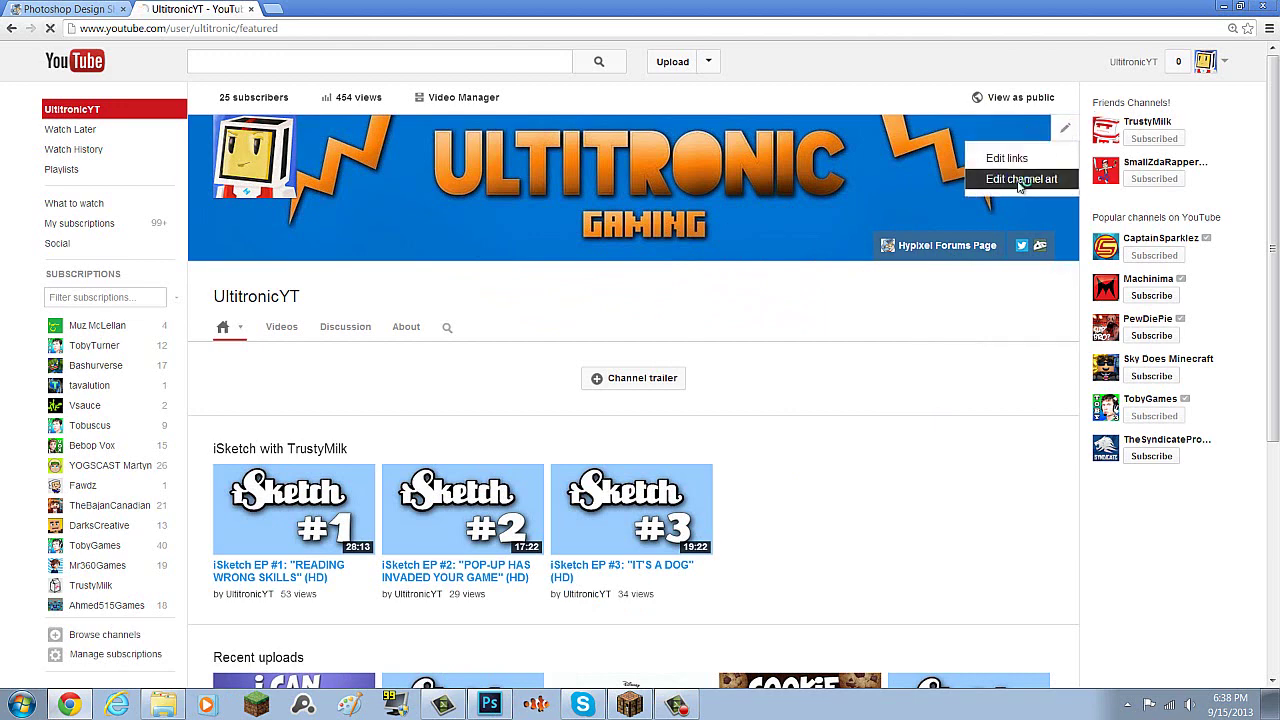
left_click(1017, 183)
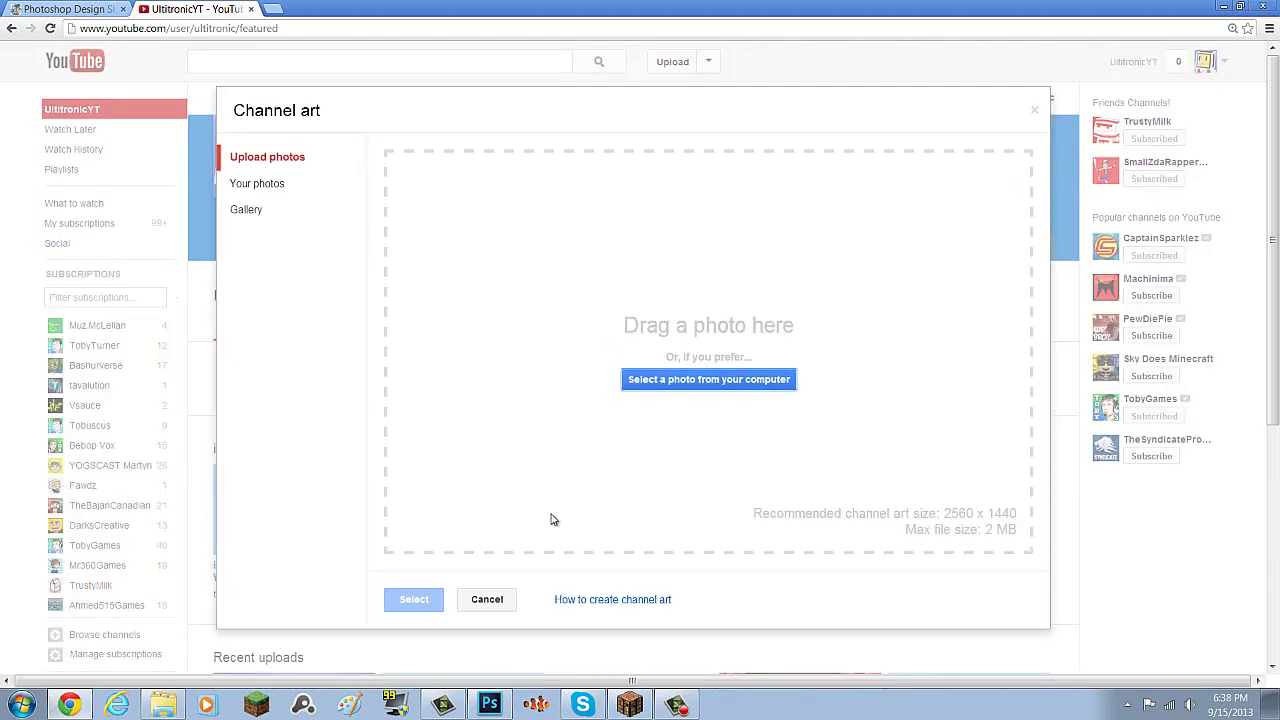
left_click(594, 600)
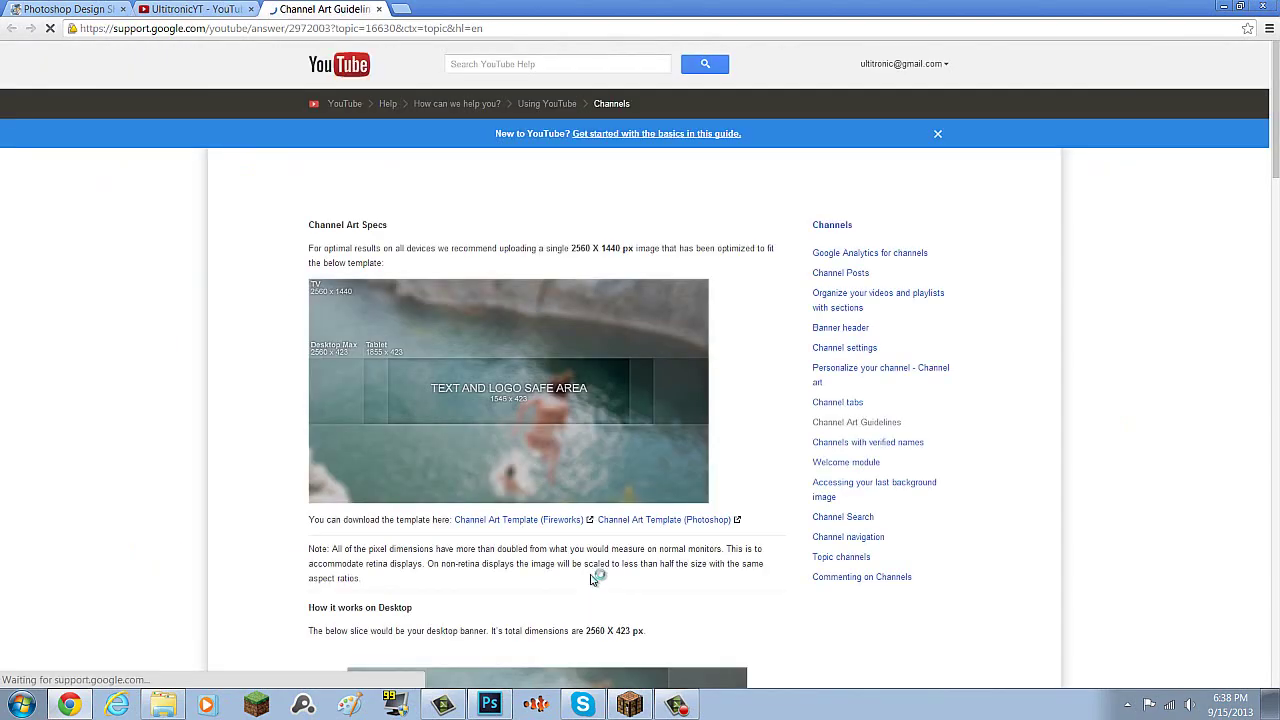
Step: Examine the Channel Art Guidelines for the recommended image size and safe area, then close the guide and cancel the channel art upload
scroll(594, 370, "down", 1)
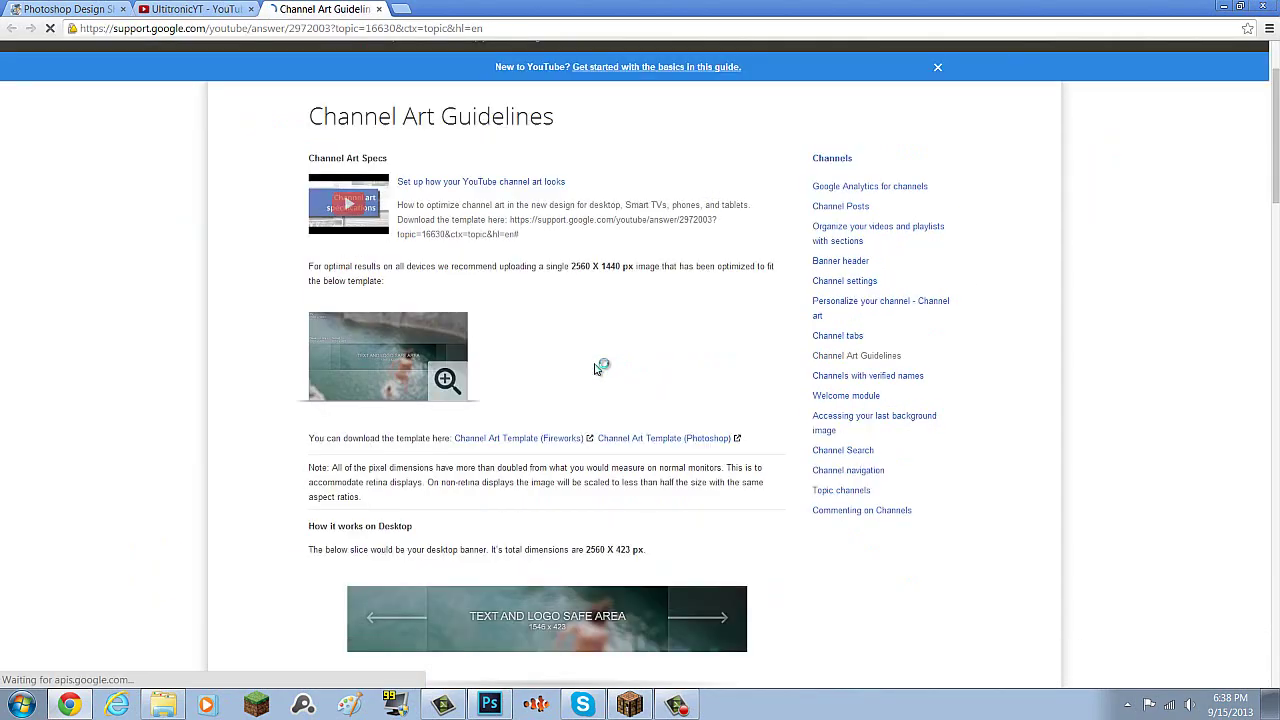
scroll(594, 370, "down", 1)
scroll(594, 370, "up", 1)
scroll(600, 372, "down", 2)
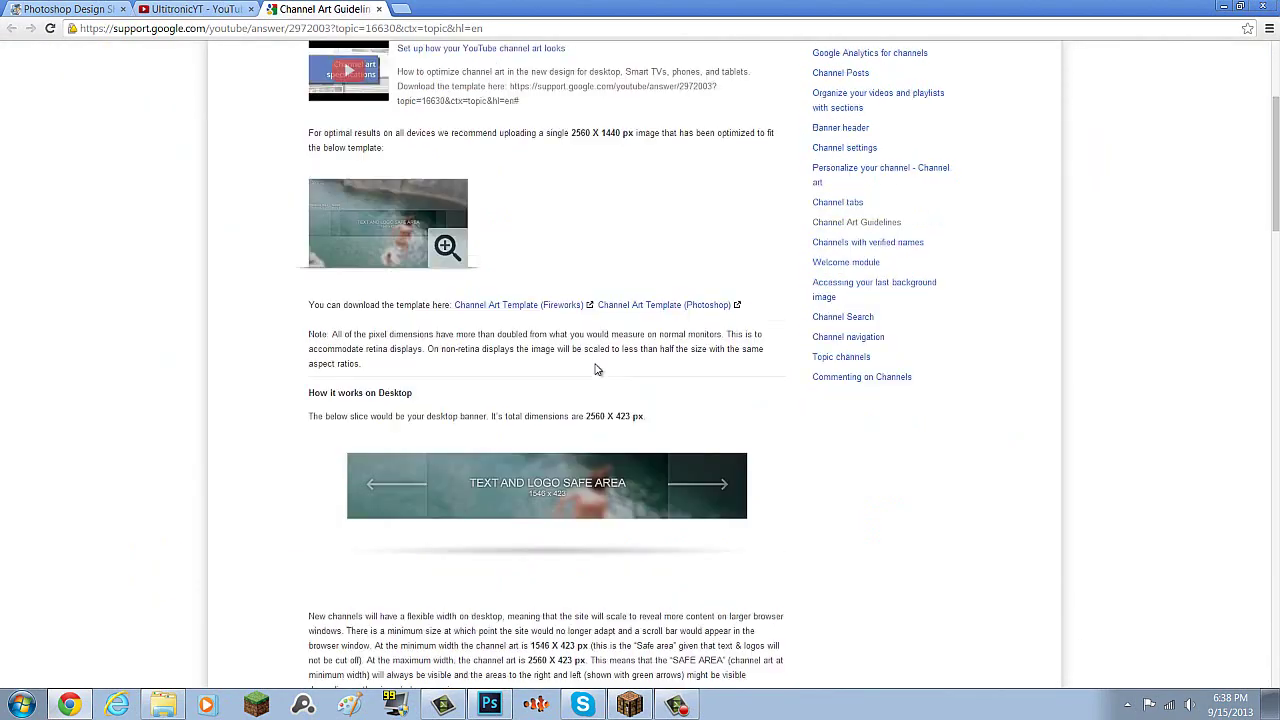
left_click_drag(886, 517, 417, 481)
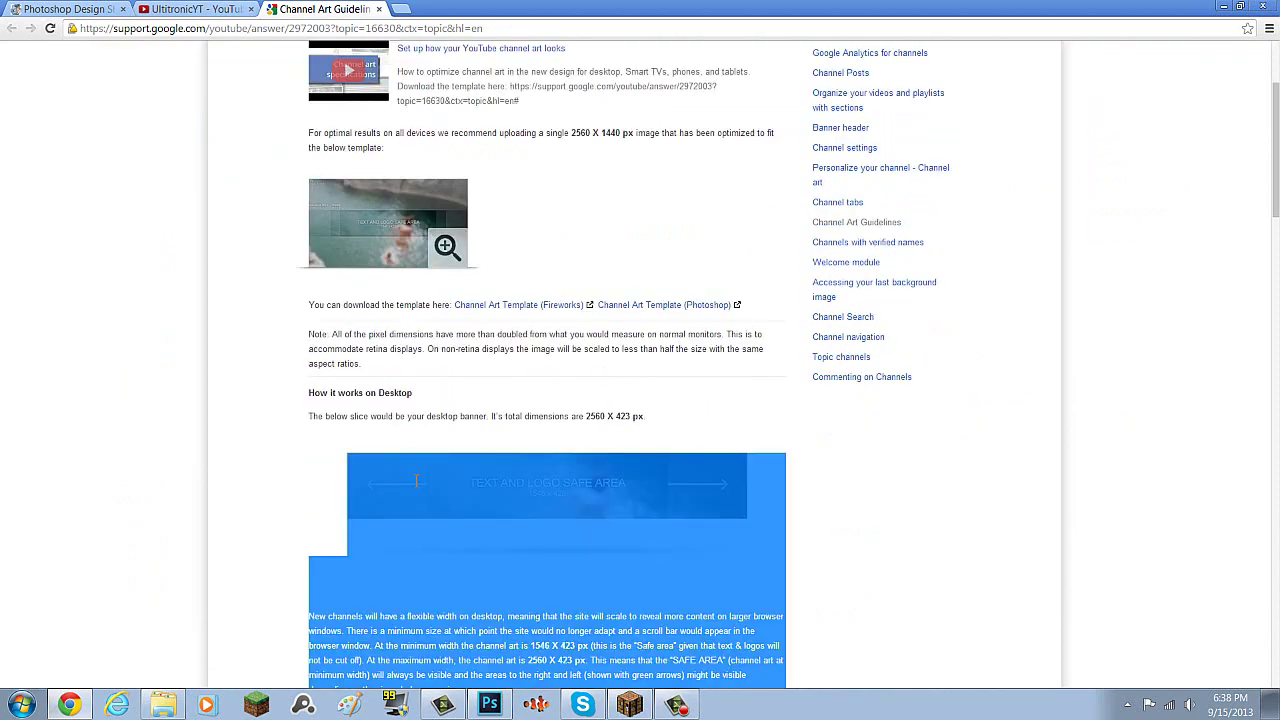
left_click(1062, 452)
scroll(1126, 453, "up", 3)
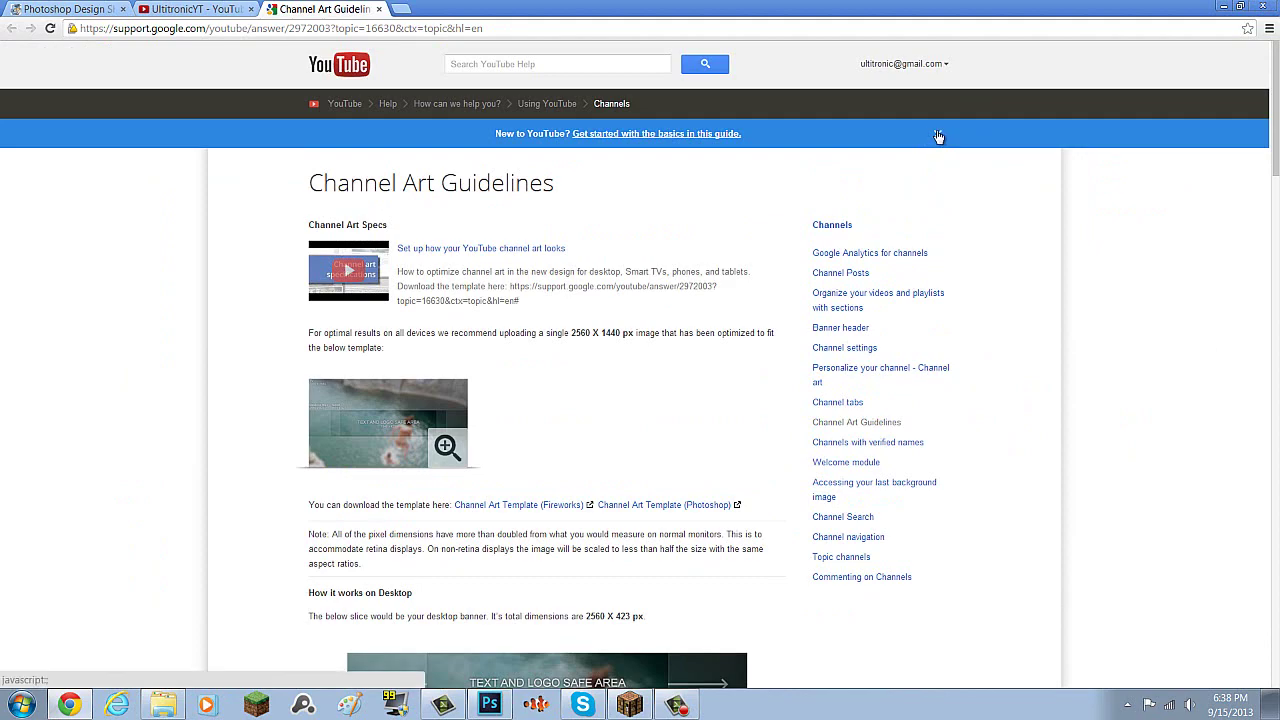
scroll(444, 206, "down", 5)
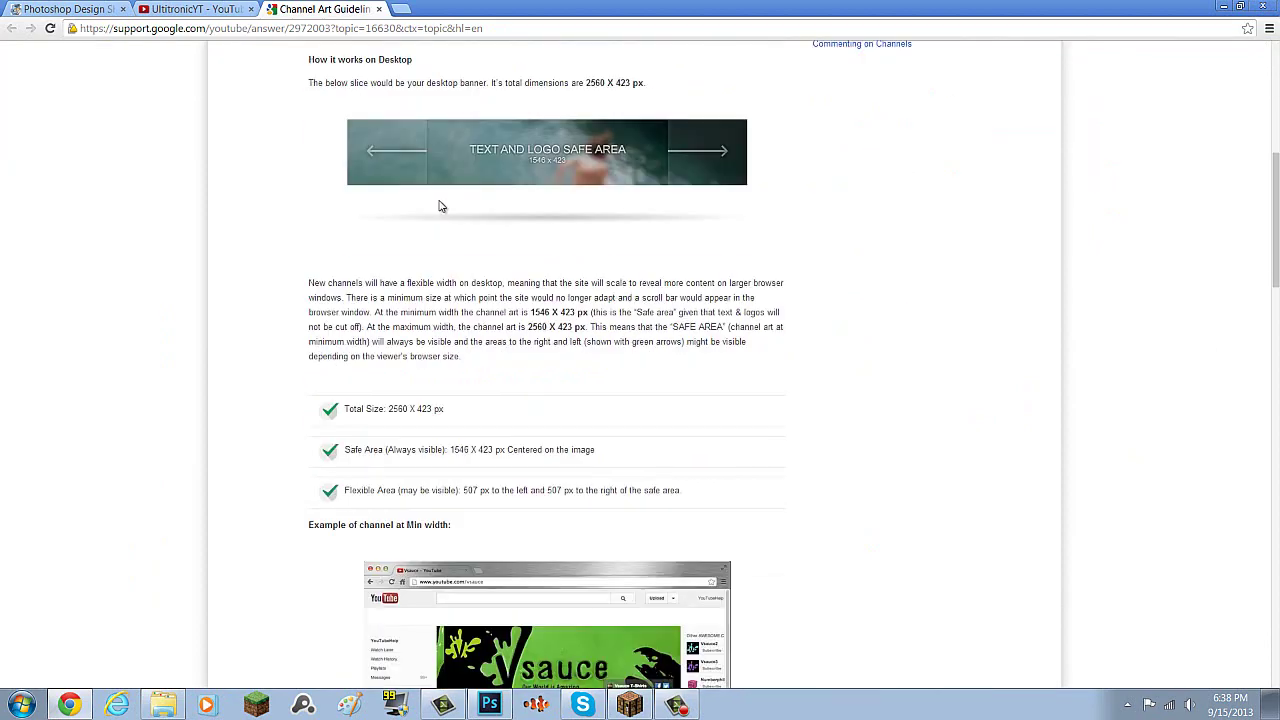
scroll(436, 202, "up", 2)
scroll(436, 202, "down", 2)
scroll(430, 205, "up", 5)
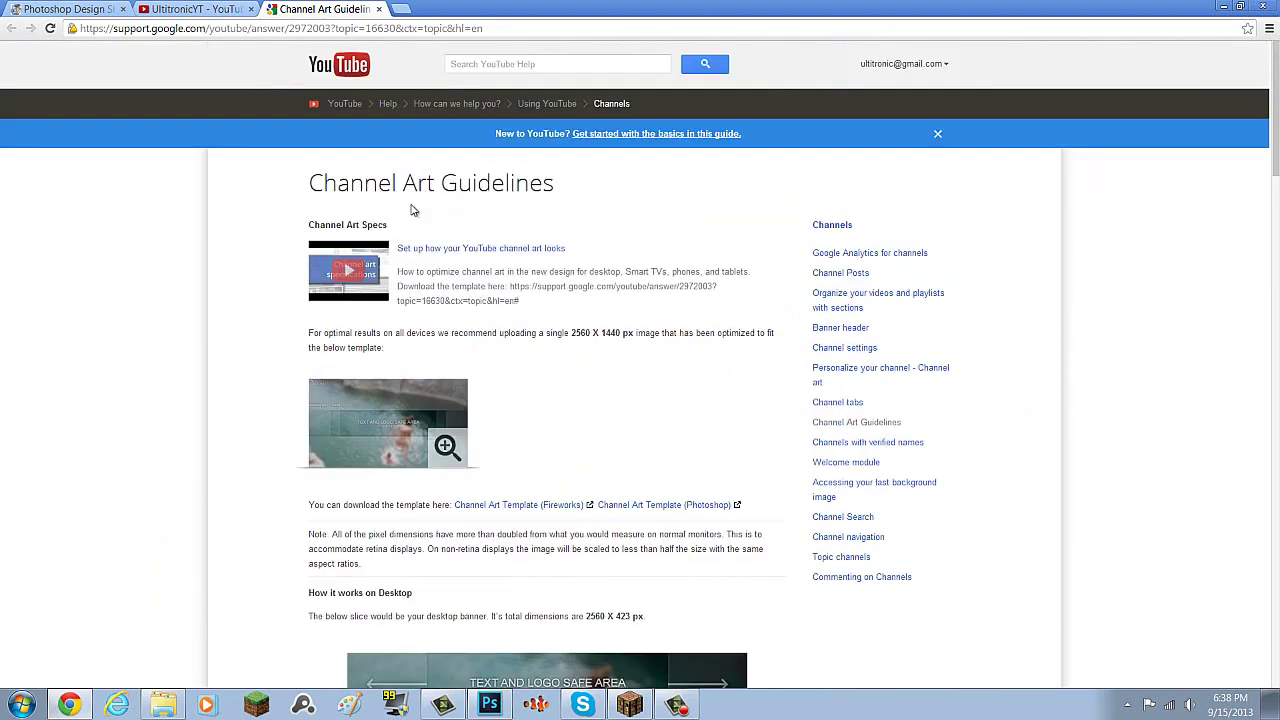
left_click_drag(243, 240, 268, 196)
scroll(120, 246, "down", 2)
scroll(131, 240, "up", 2)
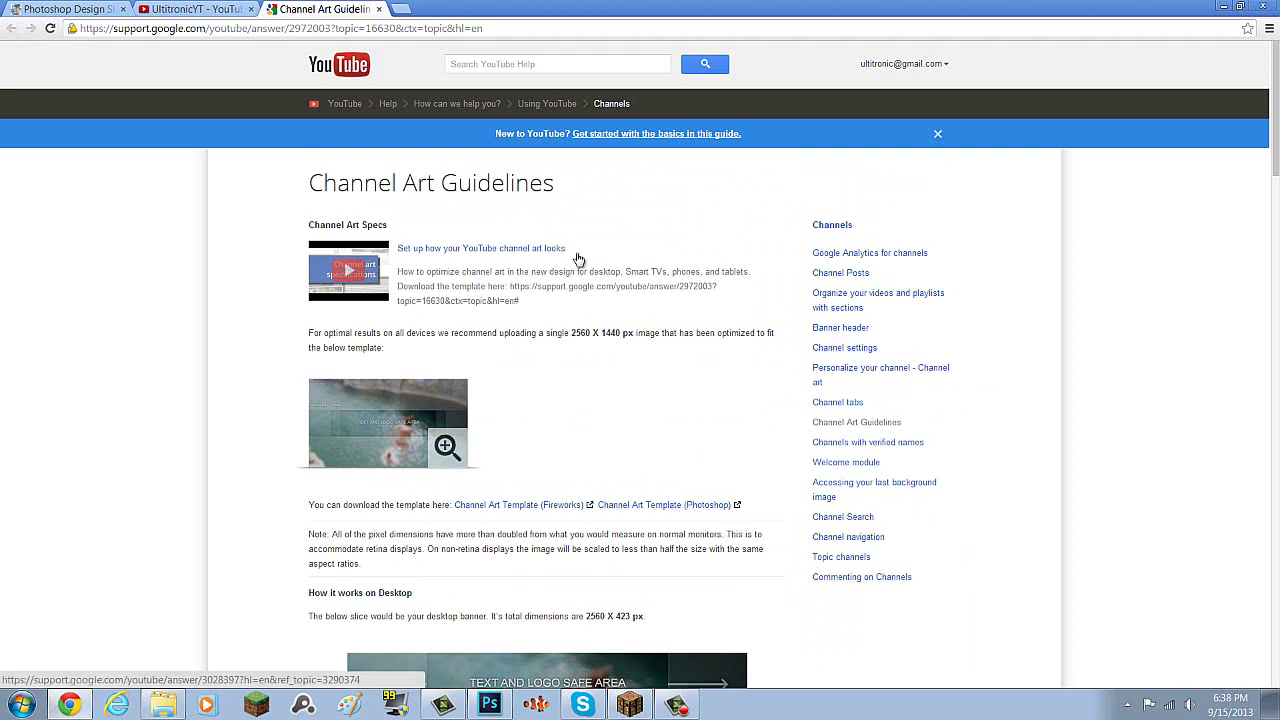
left_click(379, 9)
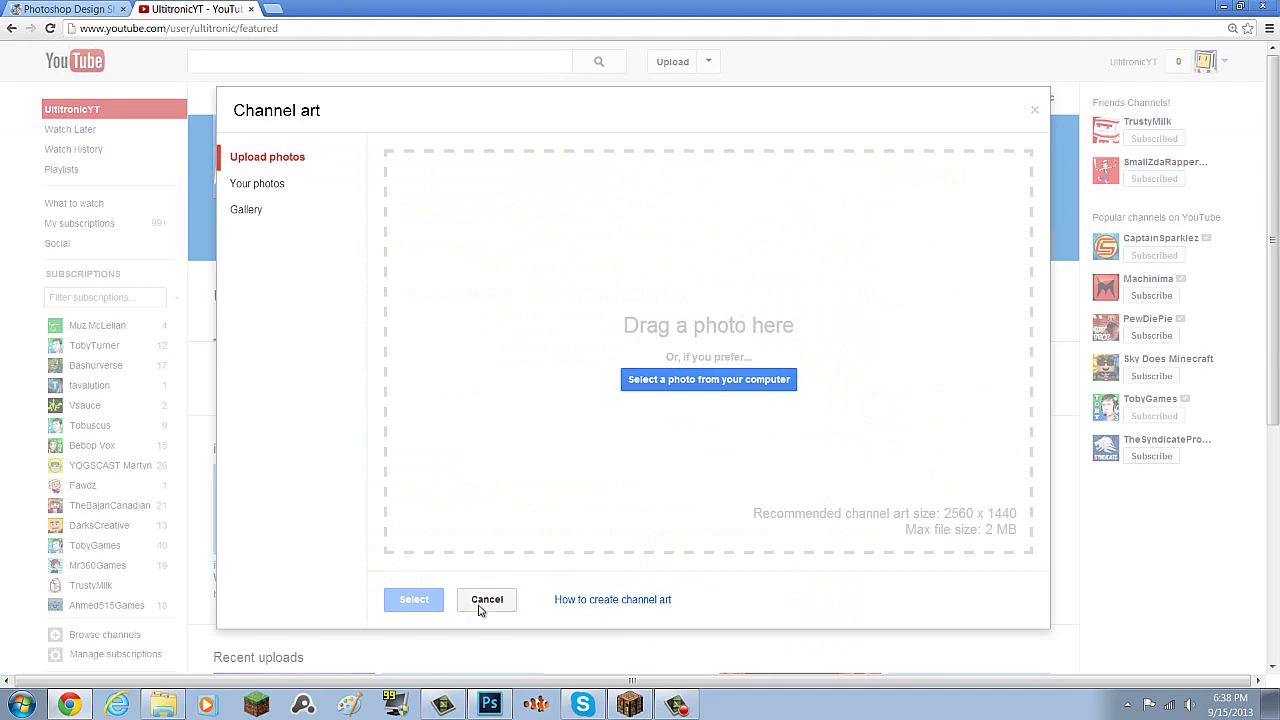
left_click(479, 609)
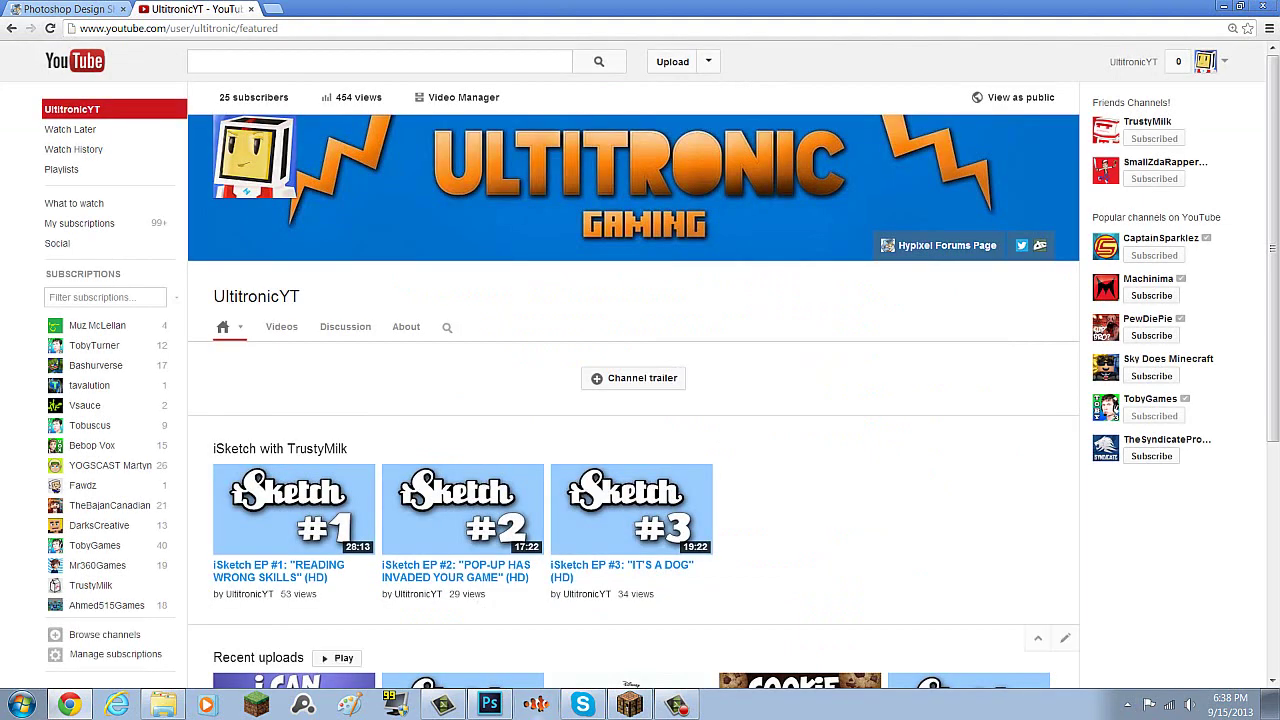
Step: Switch to Photoshop and start a new document named Channel
left_click(490, 706)
left_click(37, 9)
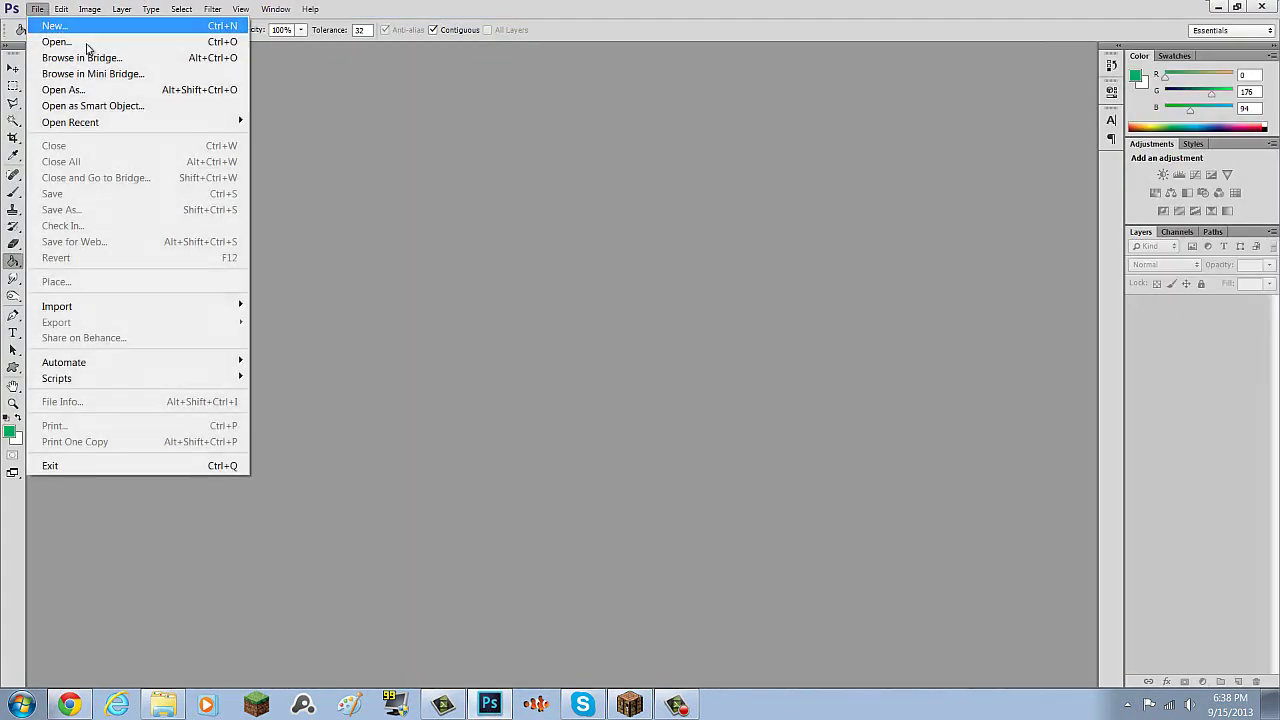
left_click(84, 33)
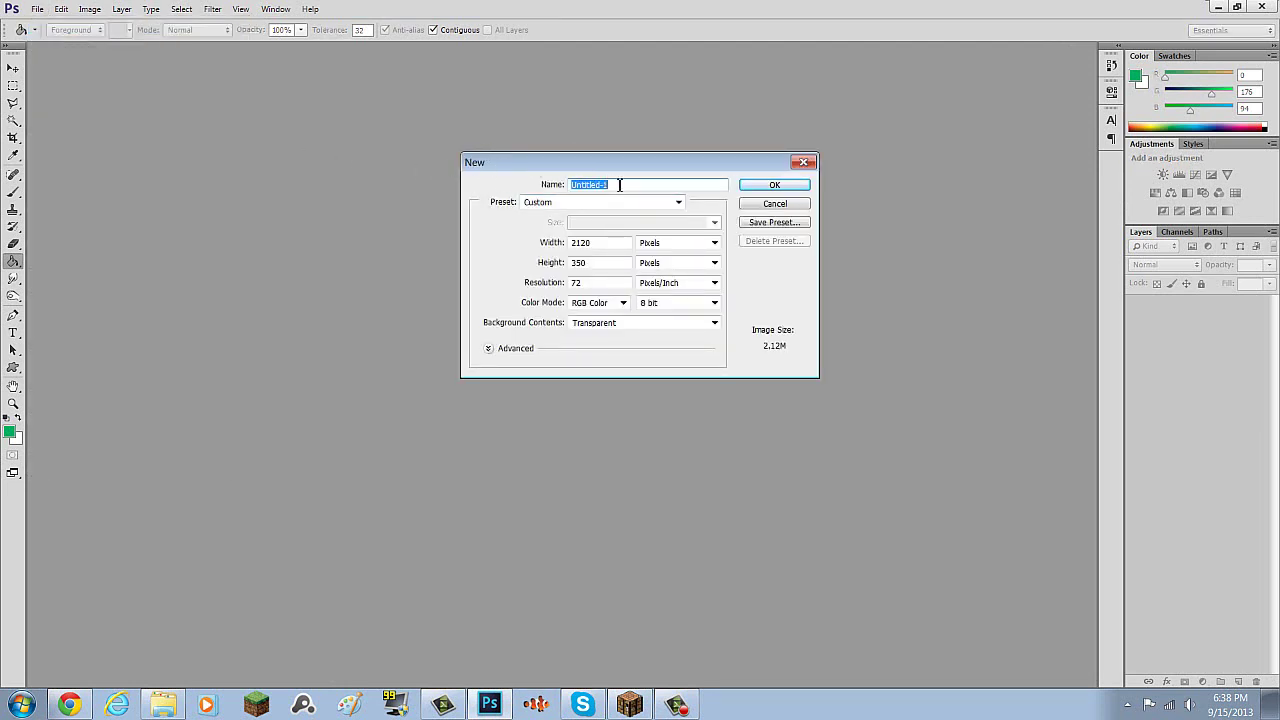
type("Channel")
Step: Create the document at 2120 x 350 pixels, 72 pixels/inch, in RGB color with a transparent background
left_click(714, 244)
left_click(716, 245)
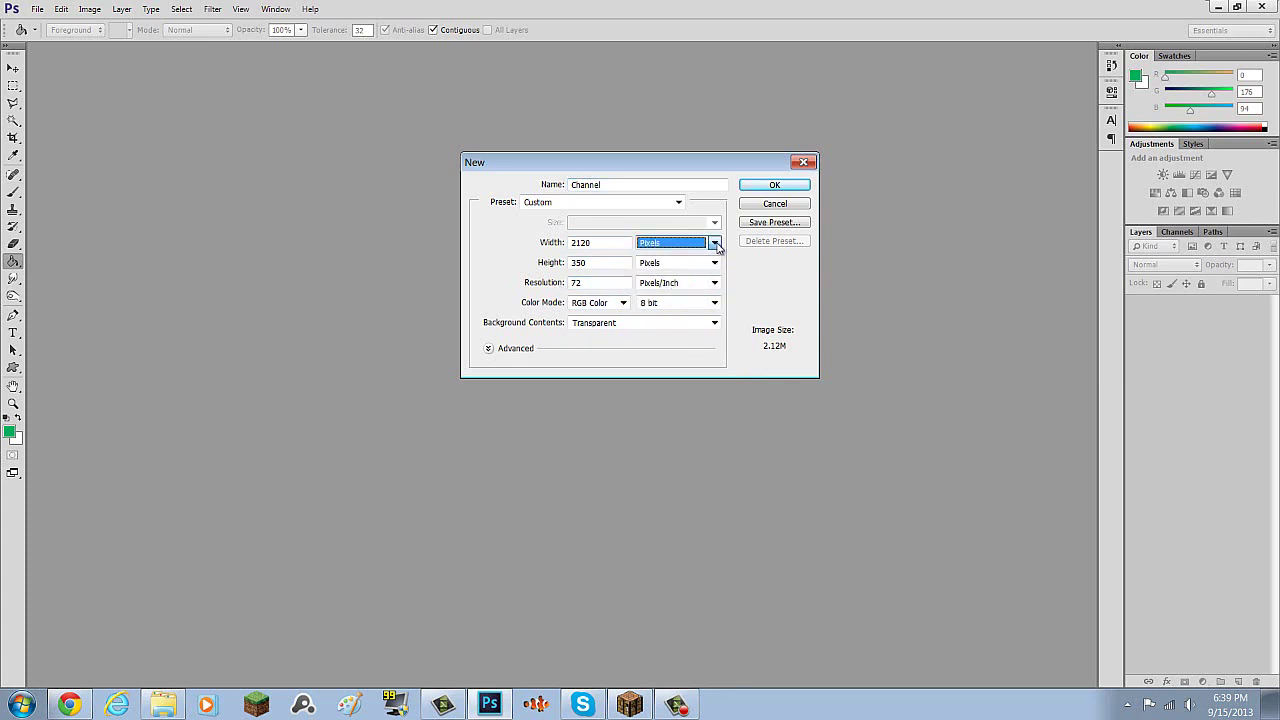
left_click(716, 245)
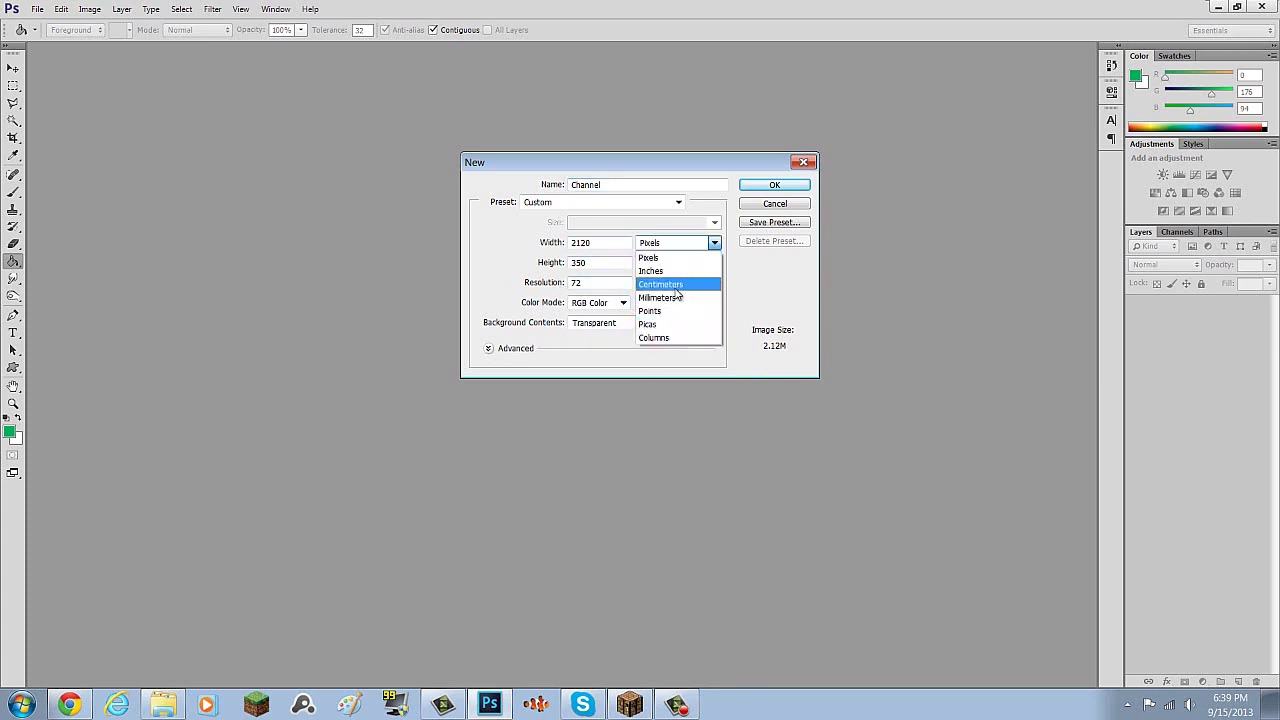
key("Up")
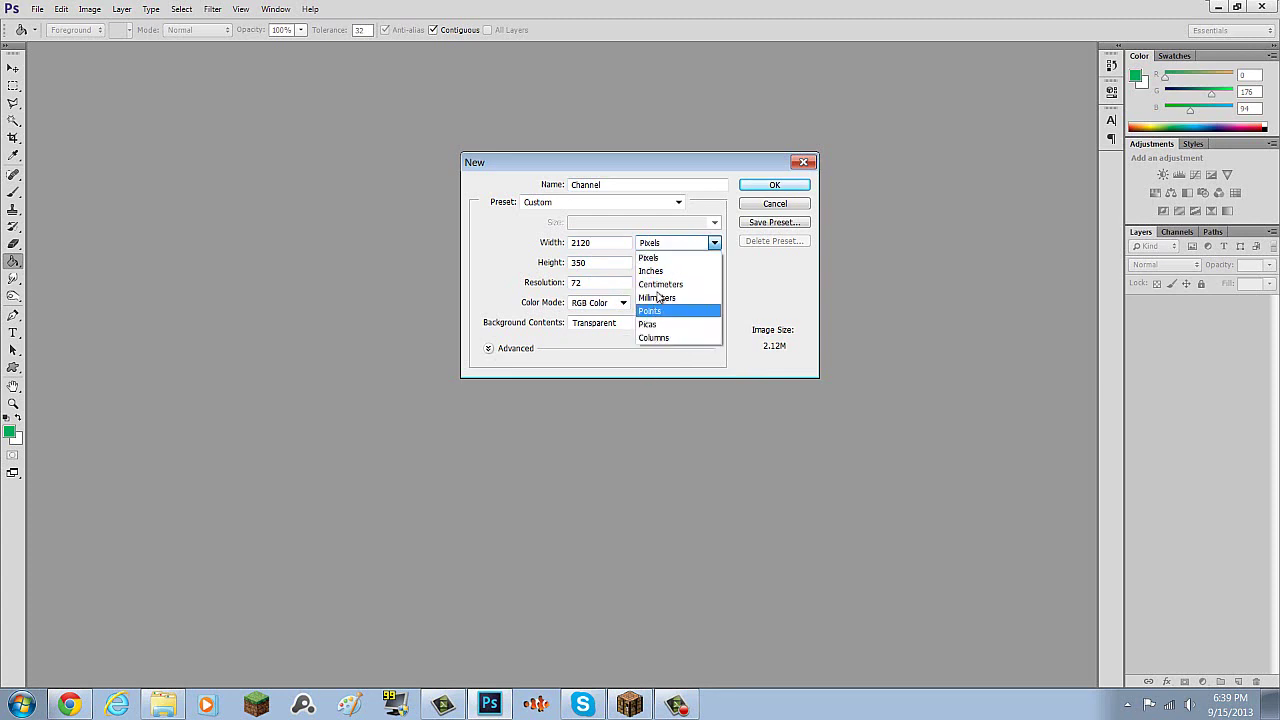
left_click(716, 244)
left_click(648, 362)
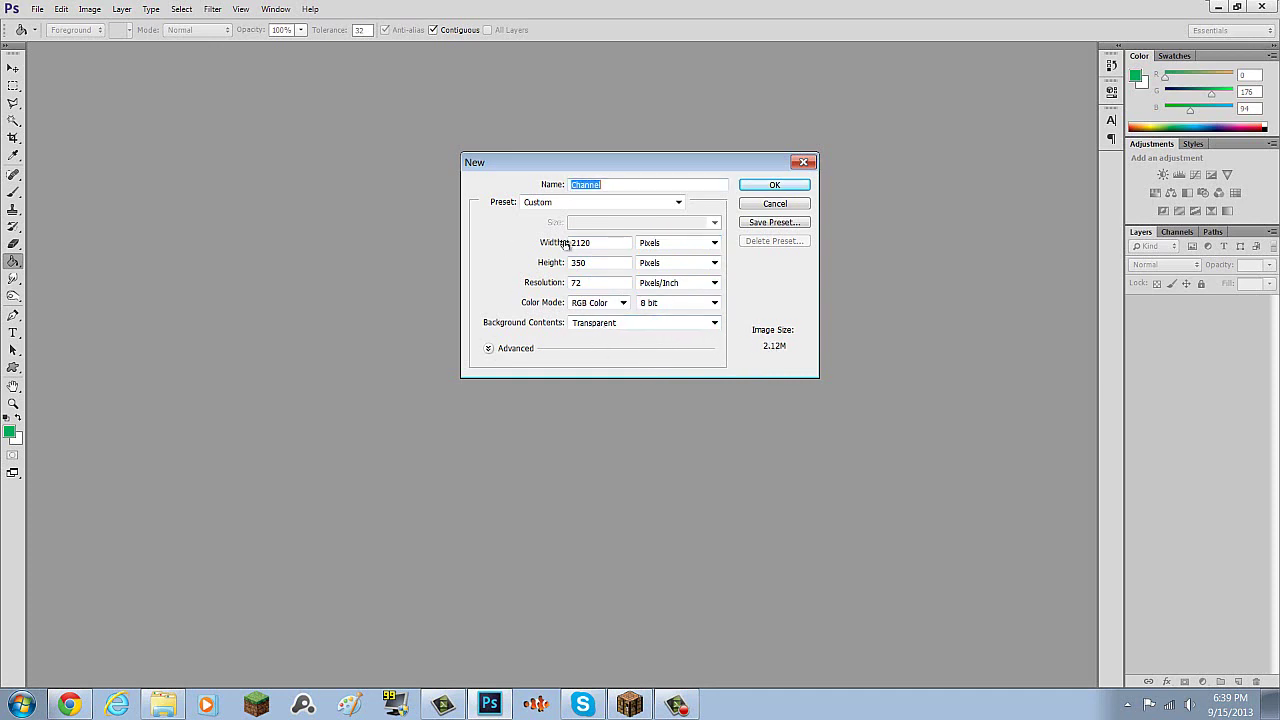
left_click(621, 185)
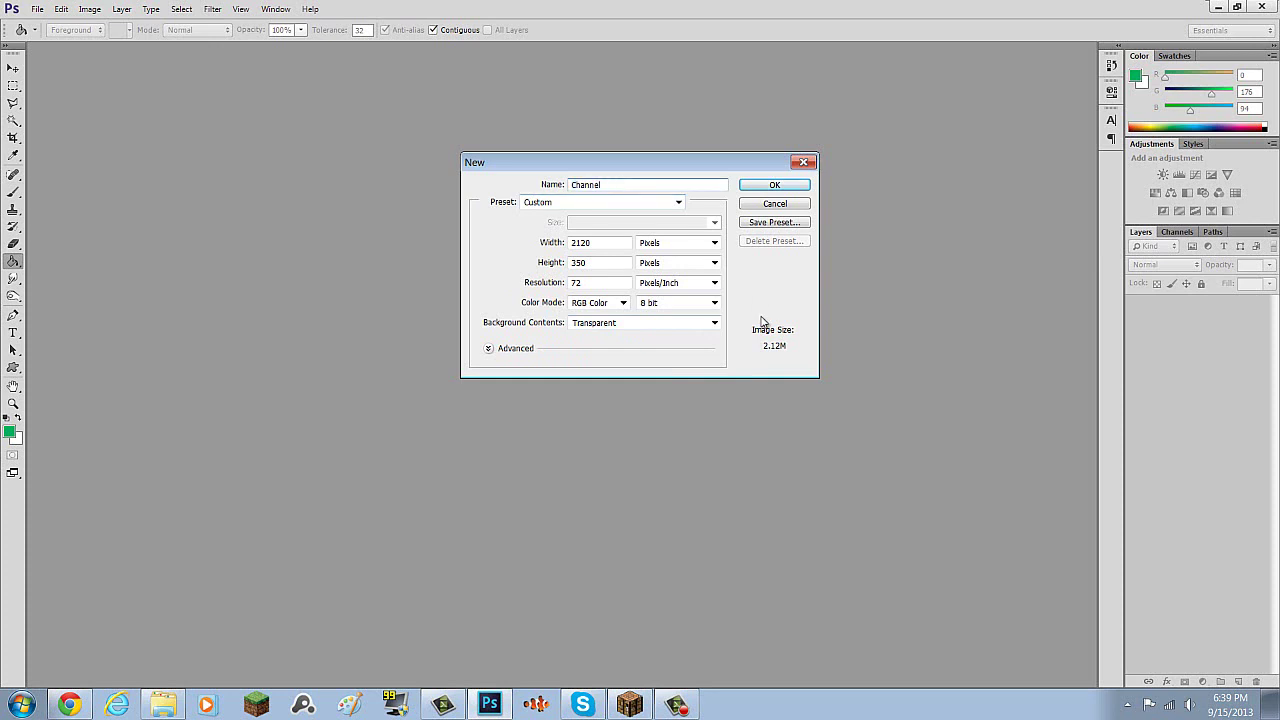
double_click(598, 263)
left_click(580, 262)
left_click(775, 186)
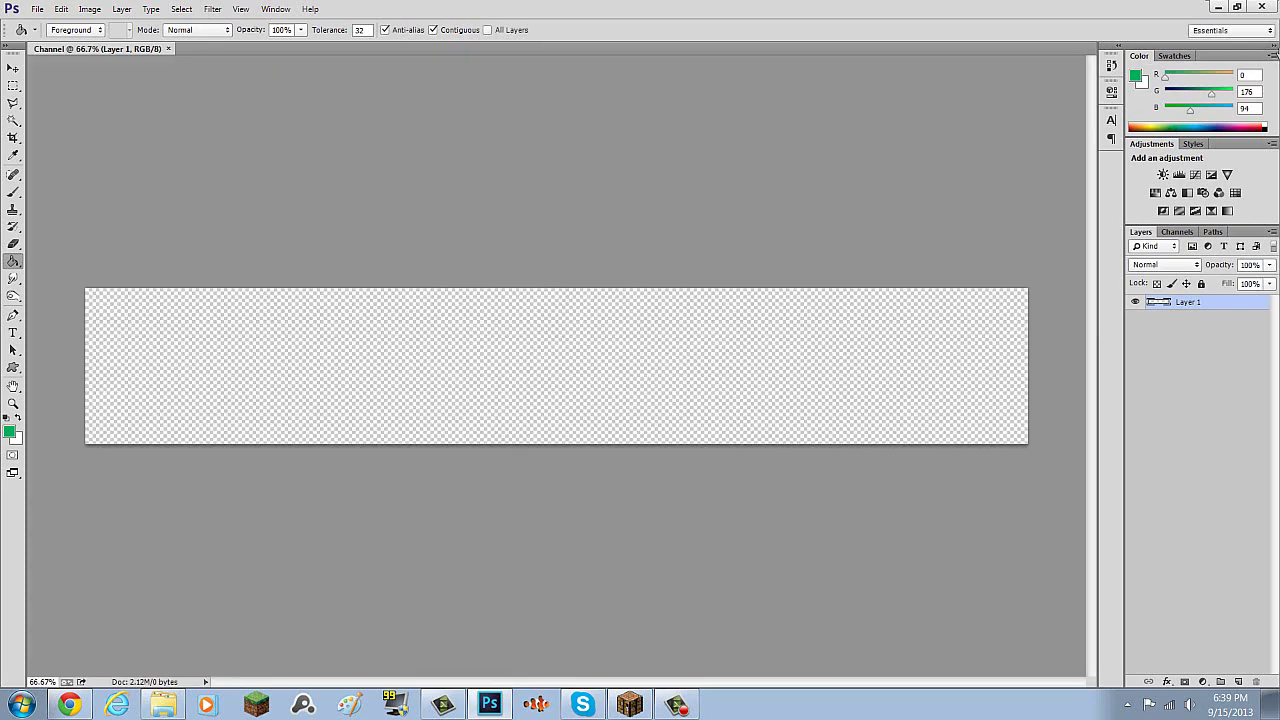
Step: Fill the empty banner layer with the green foreground color
left_click(846, 369)
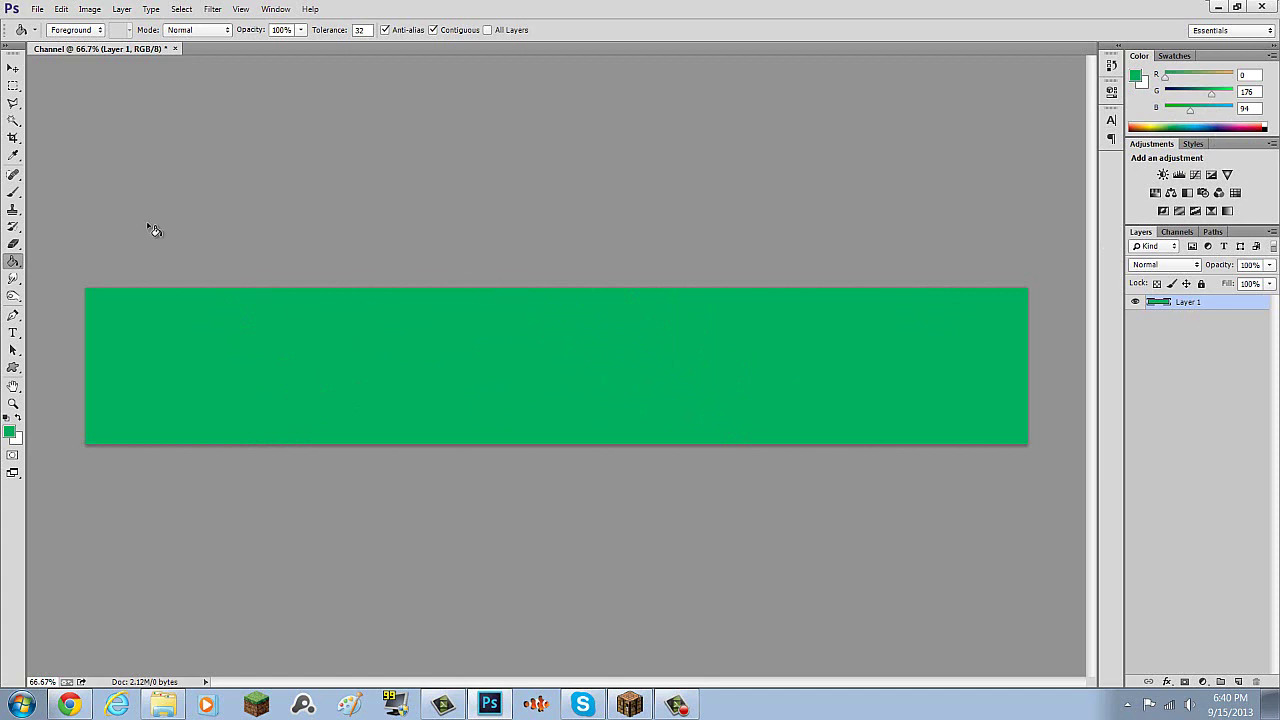
left_click(38, 10)
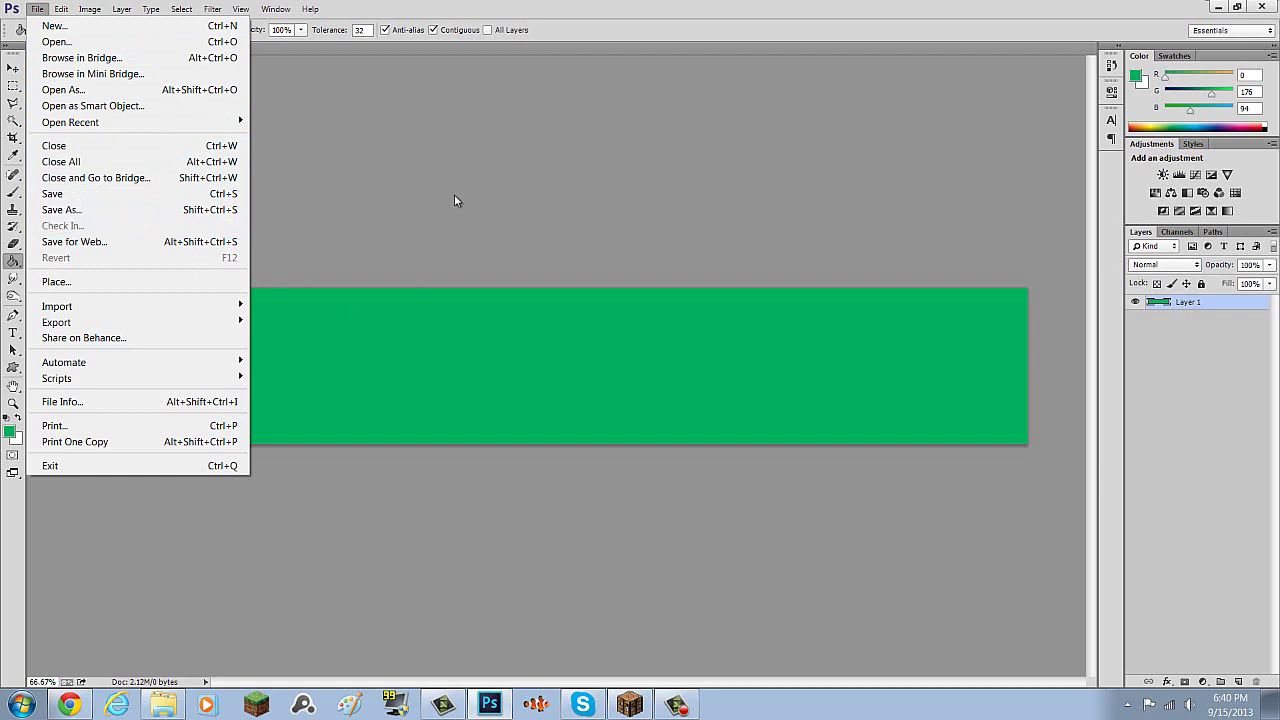
left_click(276, 9)
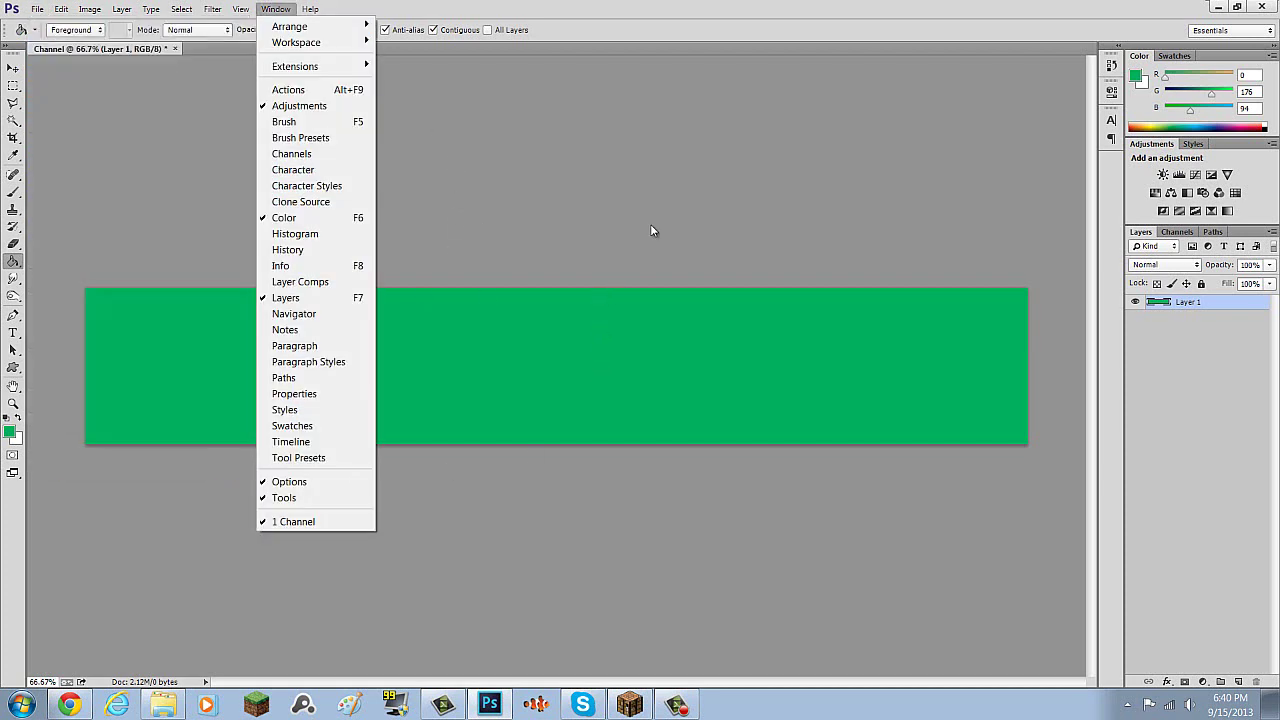
left_click(570, 232)
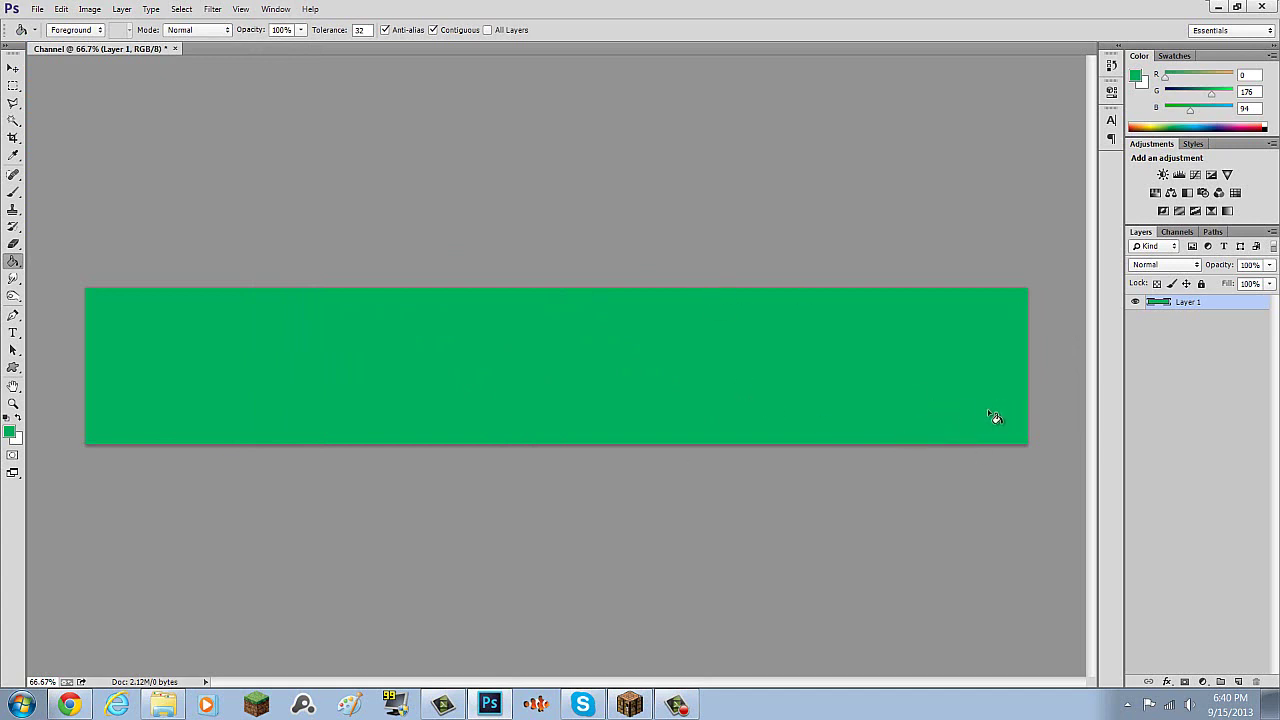
left_click(68, 705)
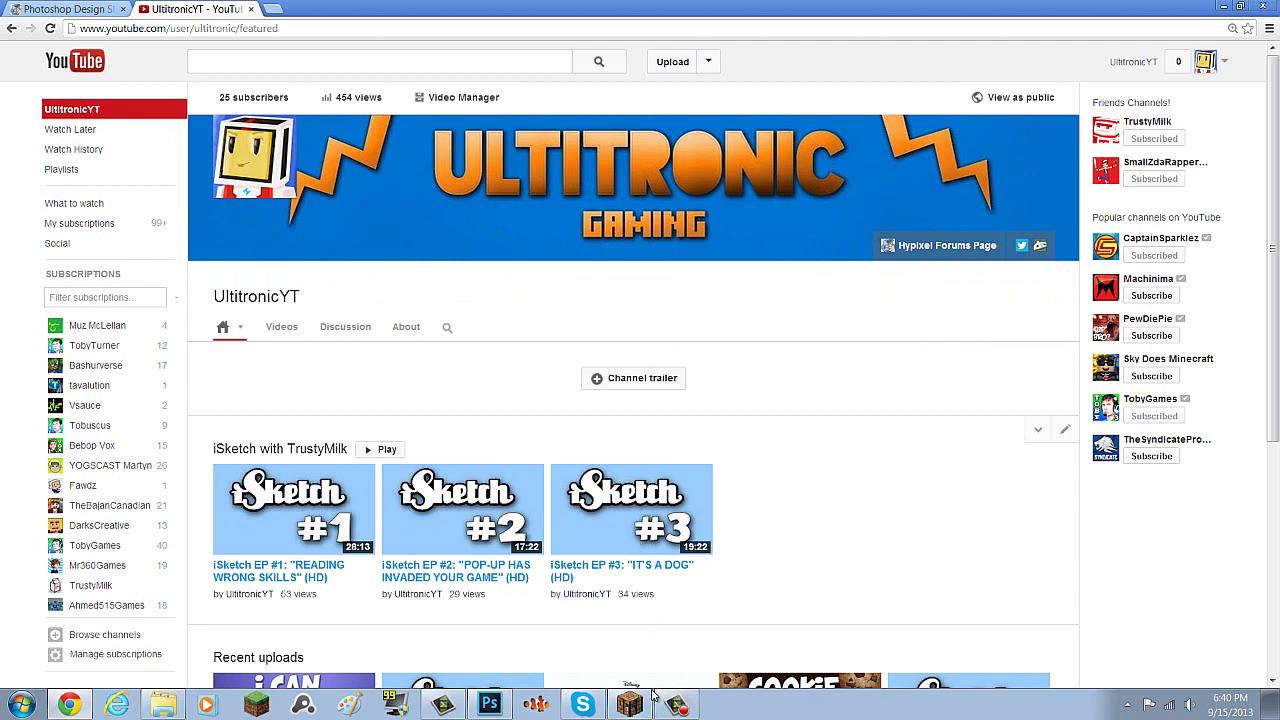
left_click(490, 705)
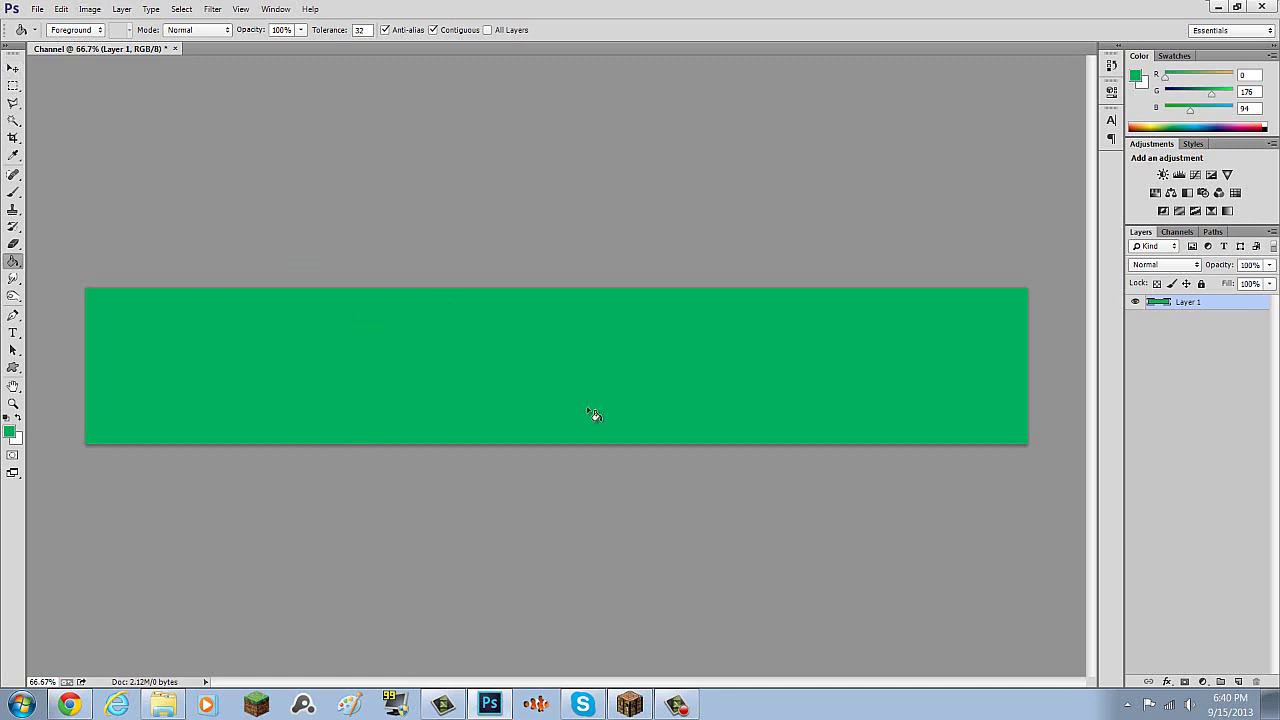
Step: Enlarge the canvas height to 1192 pixels, keeping the green banner anchored at the center
left_click(91, 10)
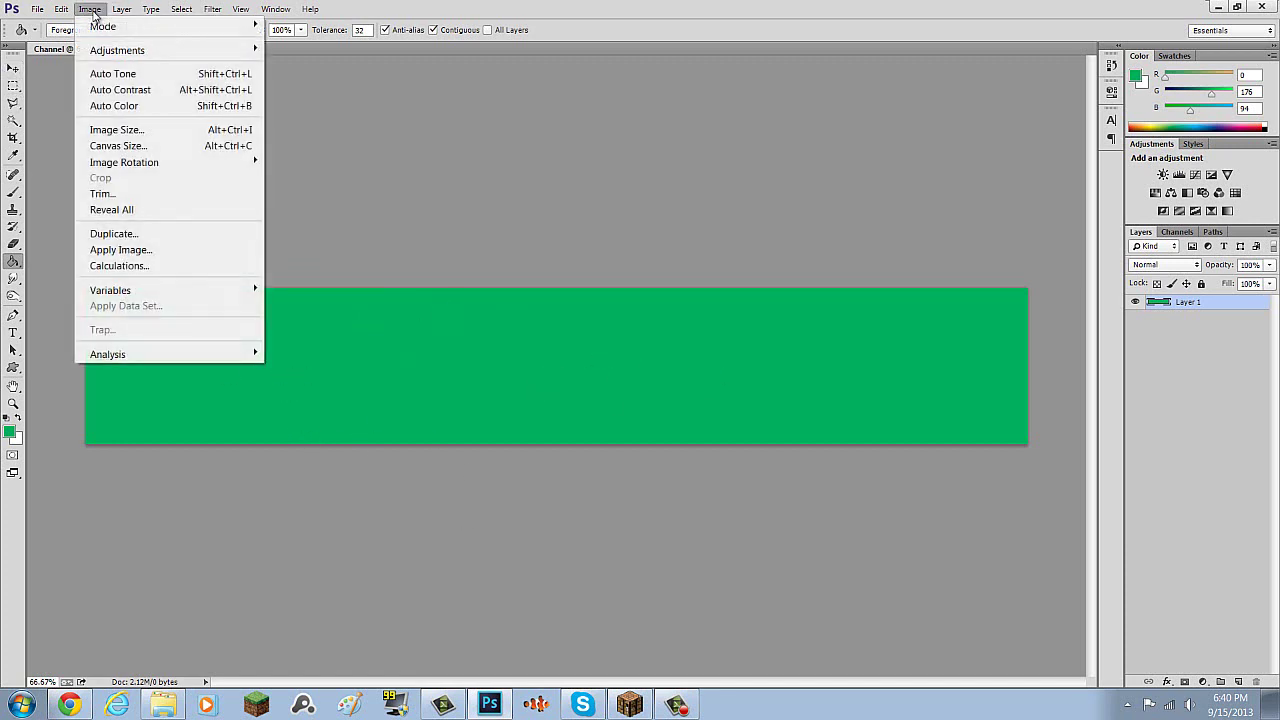
left_click(118, 146)
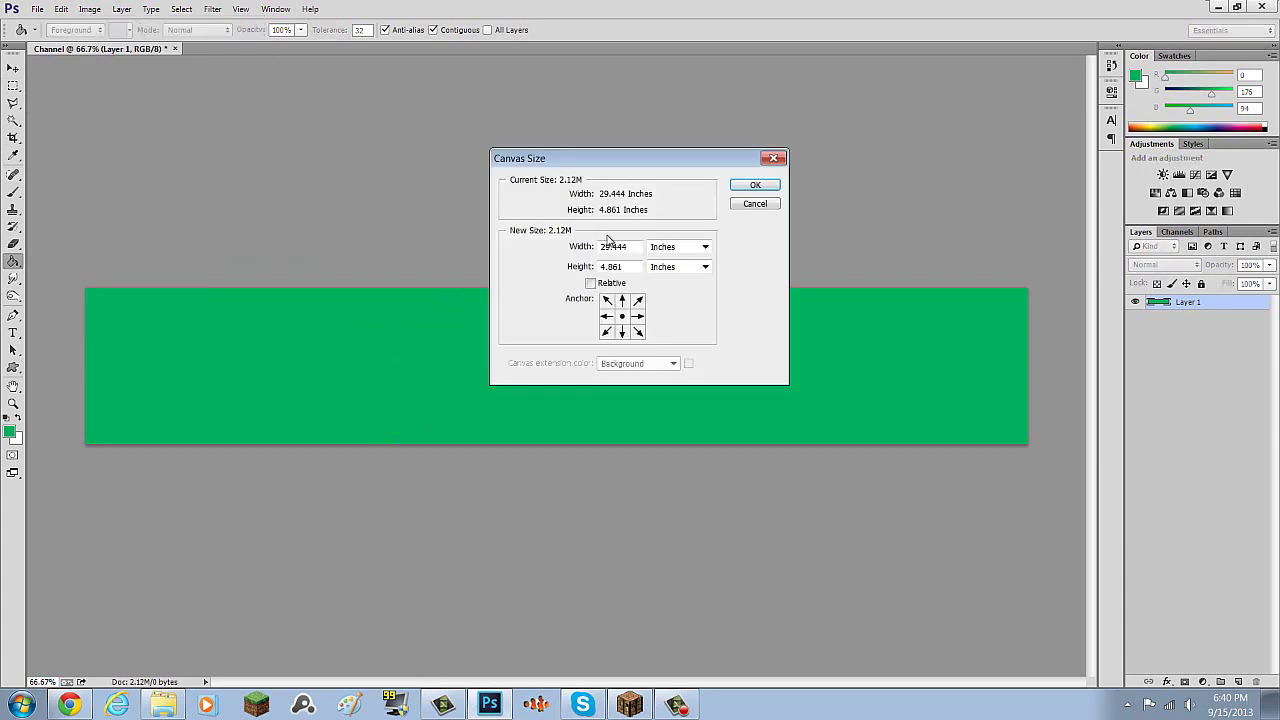
left_click(705, 247)
left_click(697, 275)
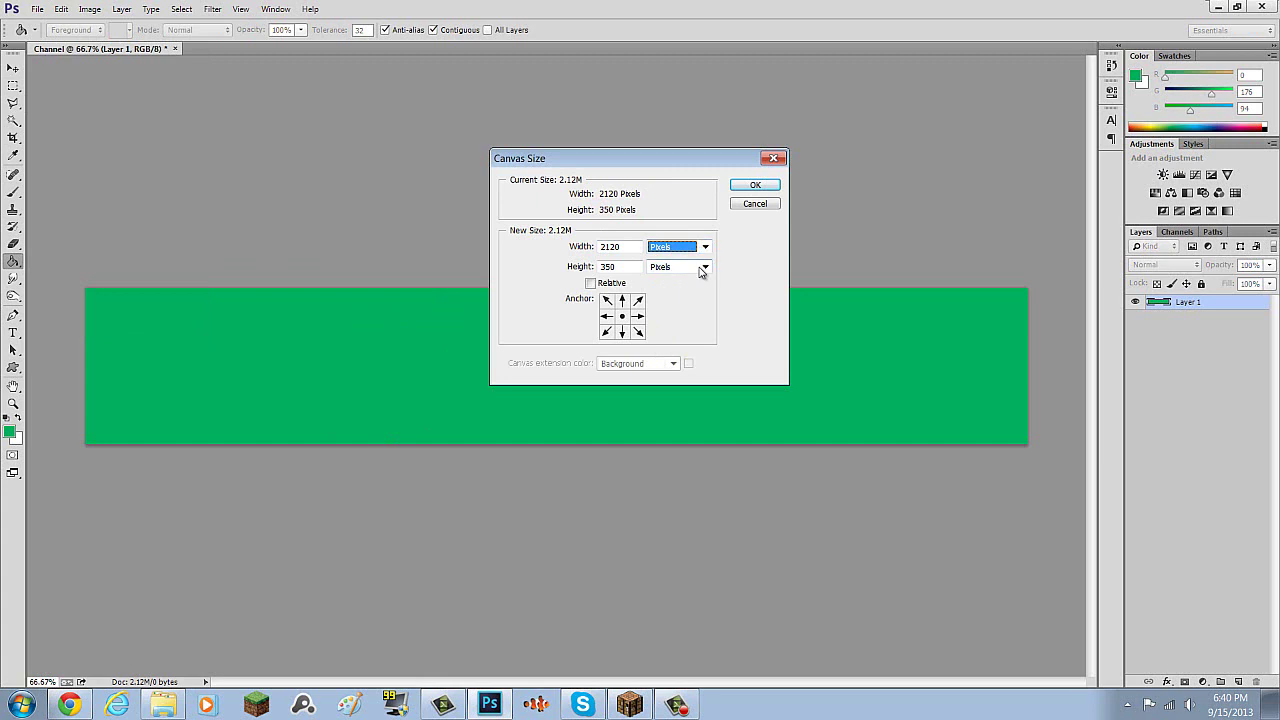
left_click_drag(636, 268, 555, 264)
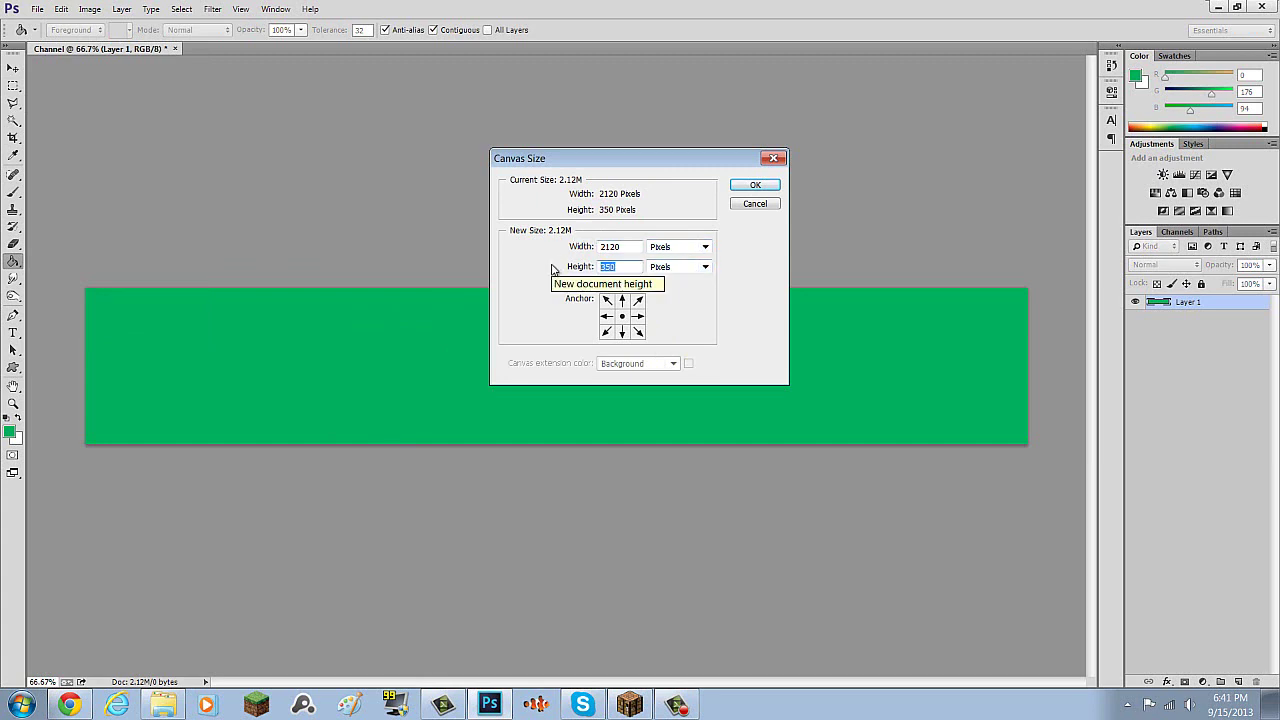
type("1")
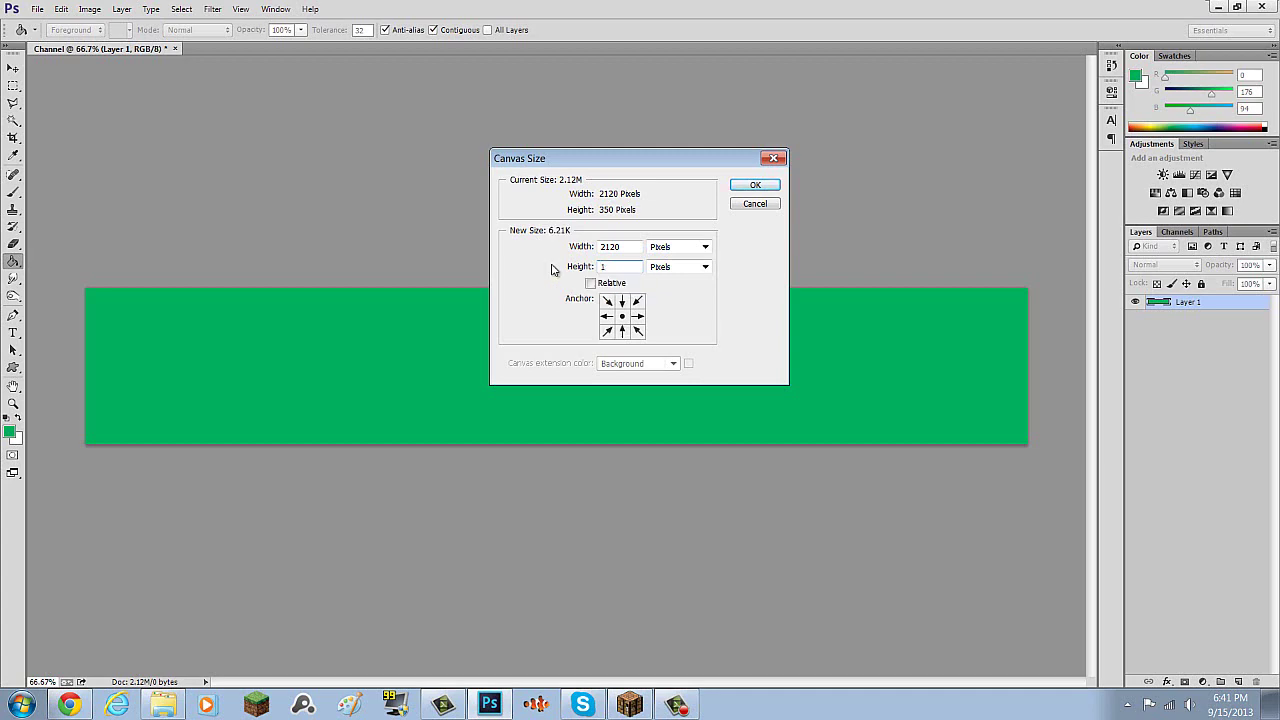
type("192")
left_click(753, 185)
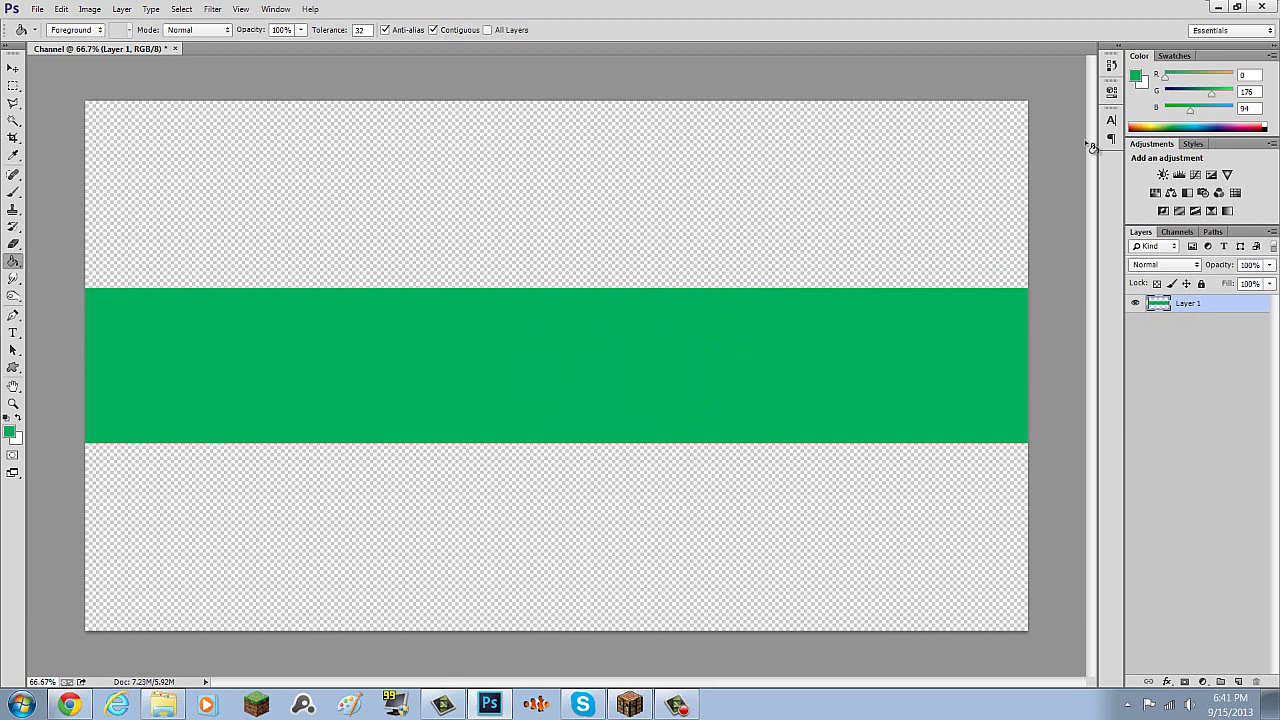
Step: Fill the transparent areas above and below the green band with light lavender, about RGB 187, 187, 222
left_click_drag(1216, 125, 1216, 120)
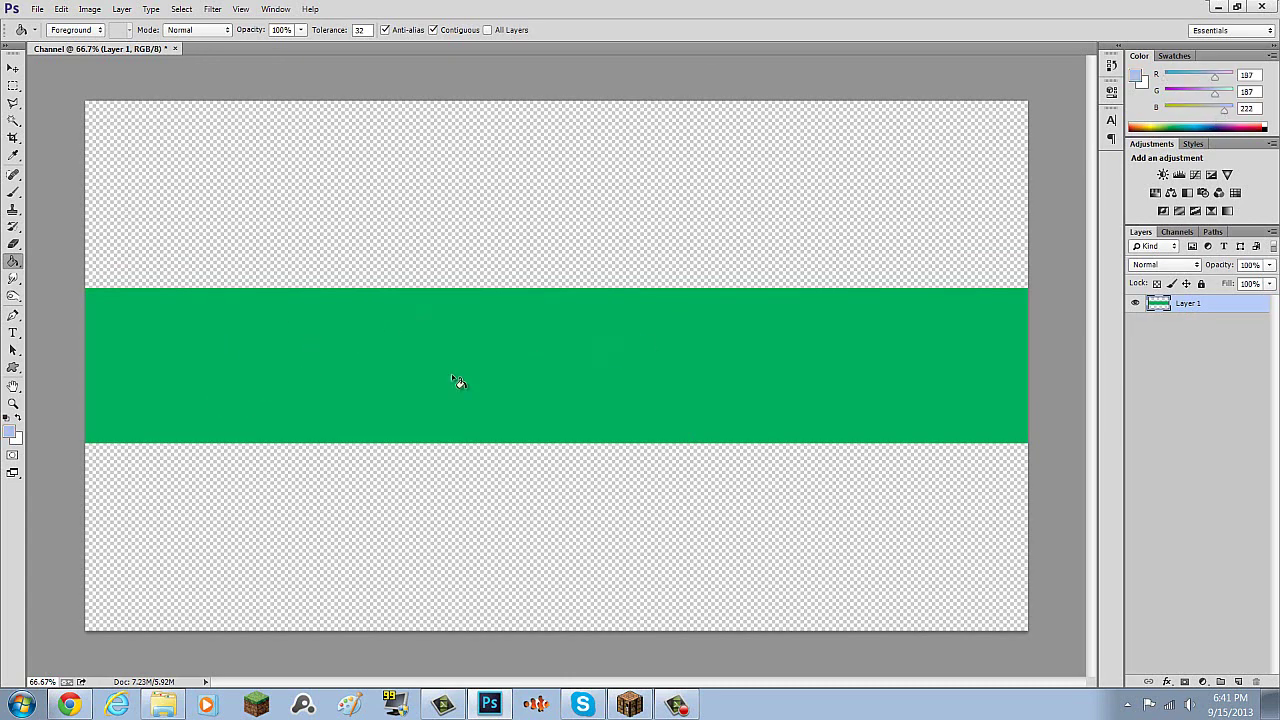
left_click(601, 205)
left_click(543, 553)
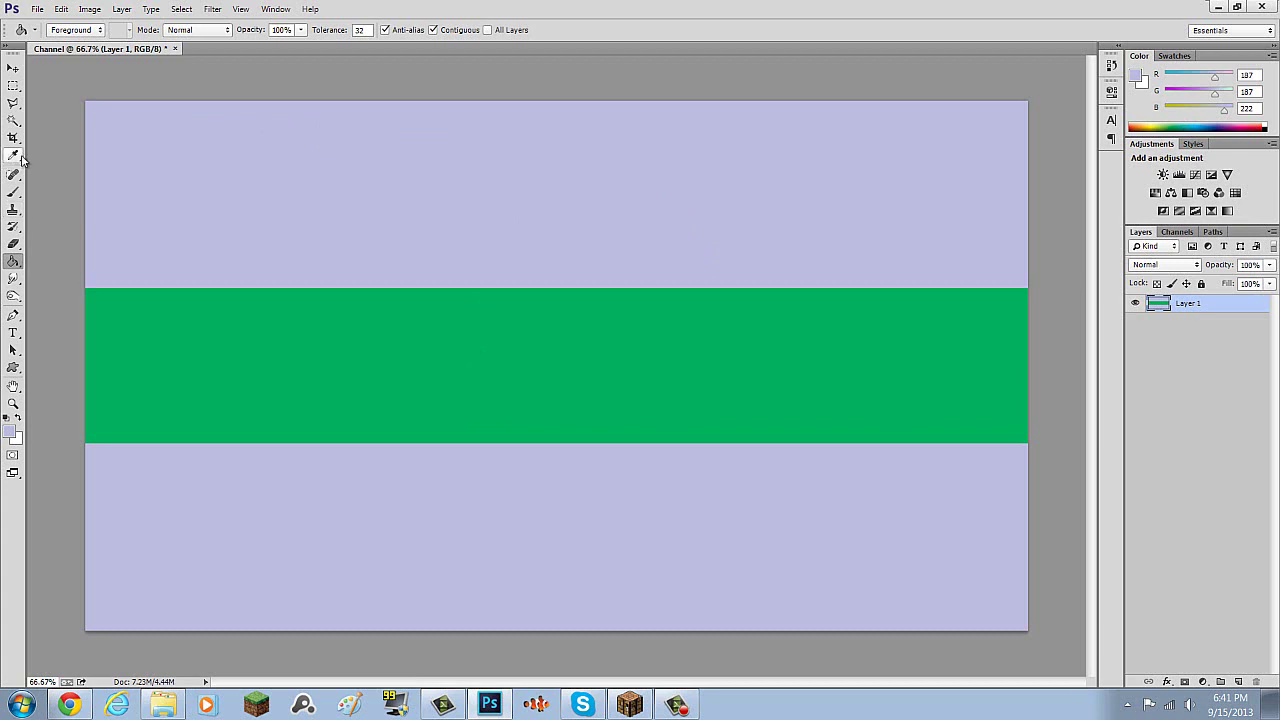
Step: Add the text ULTITRONIC on the green band in Kraash Black and color it orange, about RGB 250, 172, 86
left_click(13, 332)
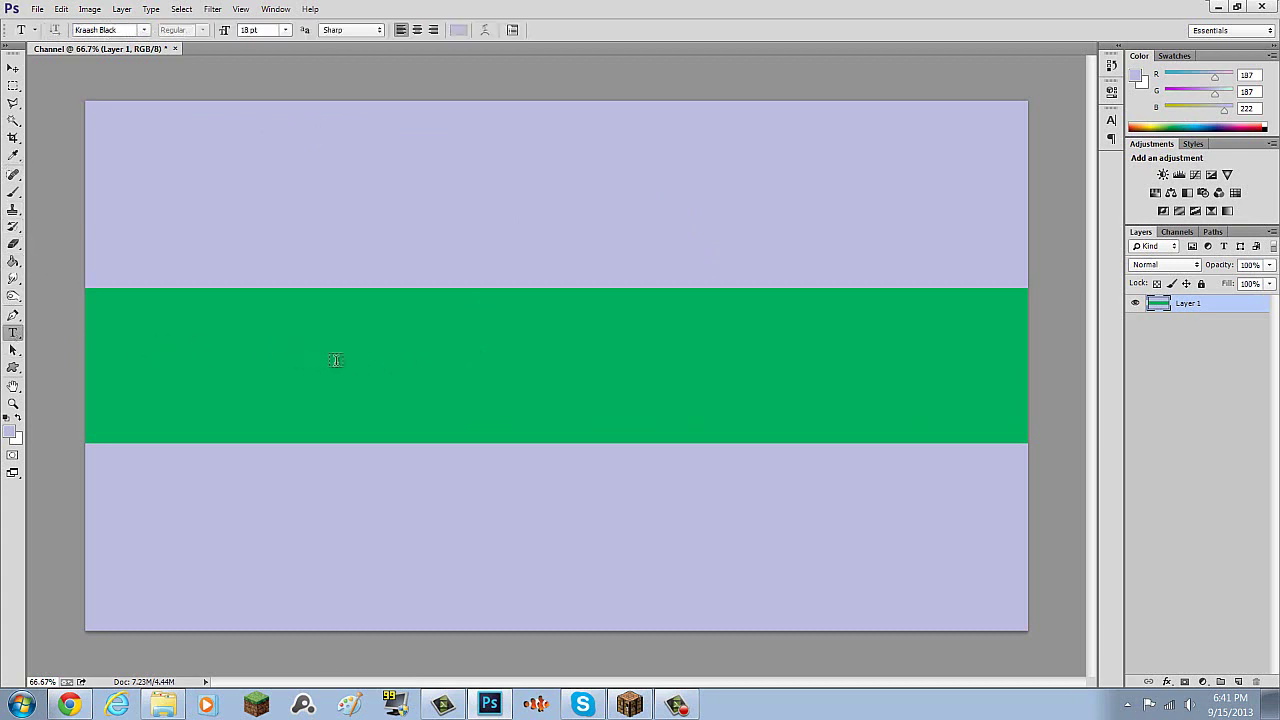
left_click(335, 360)
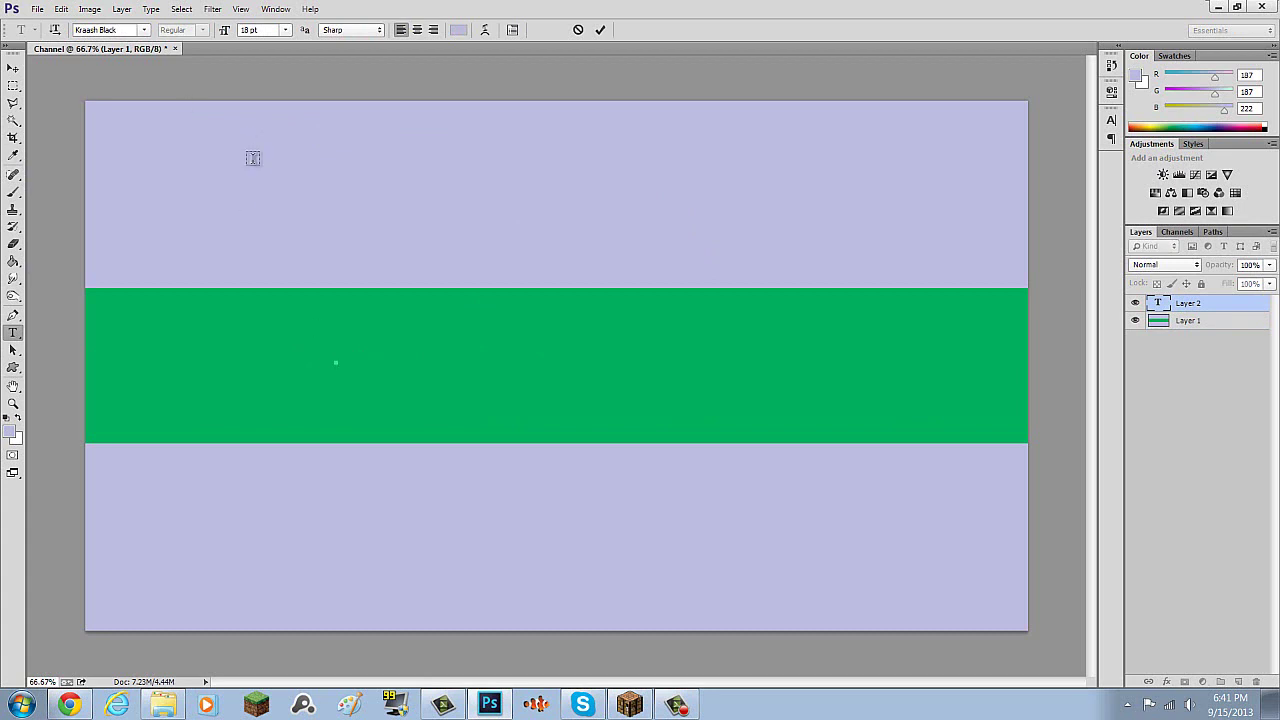
type("ULTITRONIC")
left_click_drag(413, 358, 293, 376)
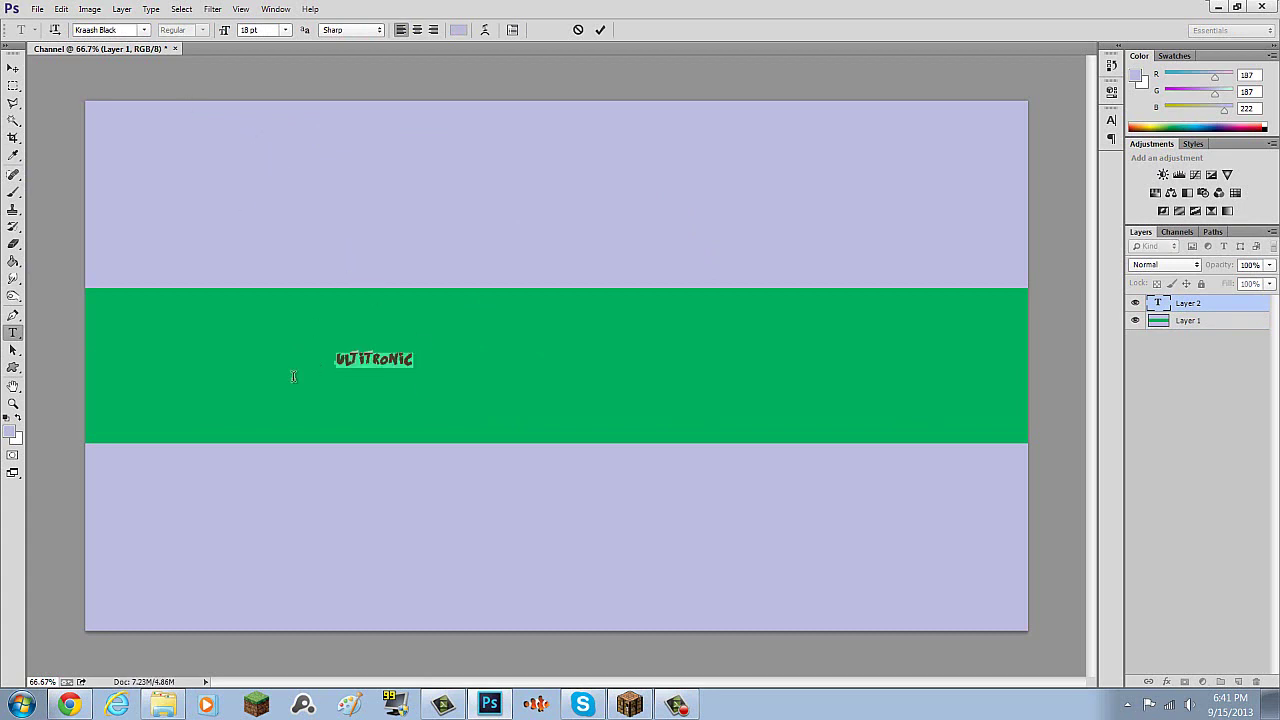
left_click_drag(1148, 120, 1145, 118)
left_click(13, 103)
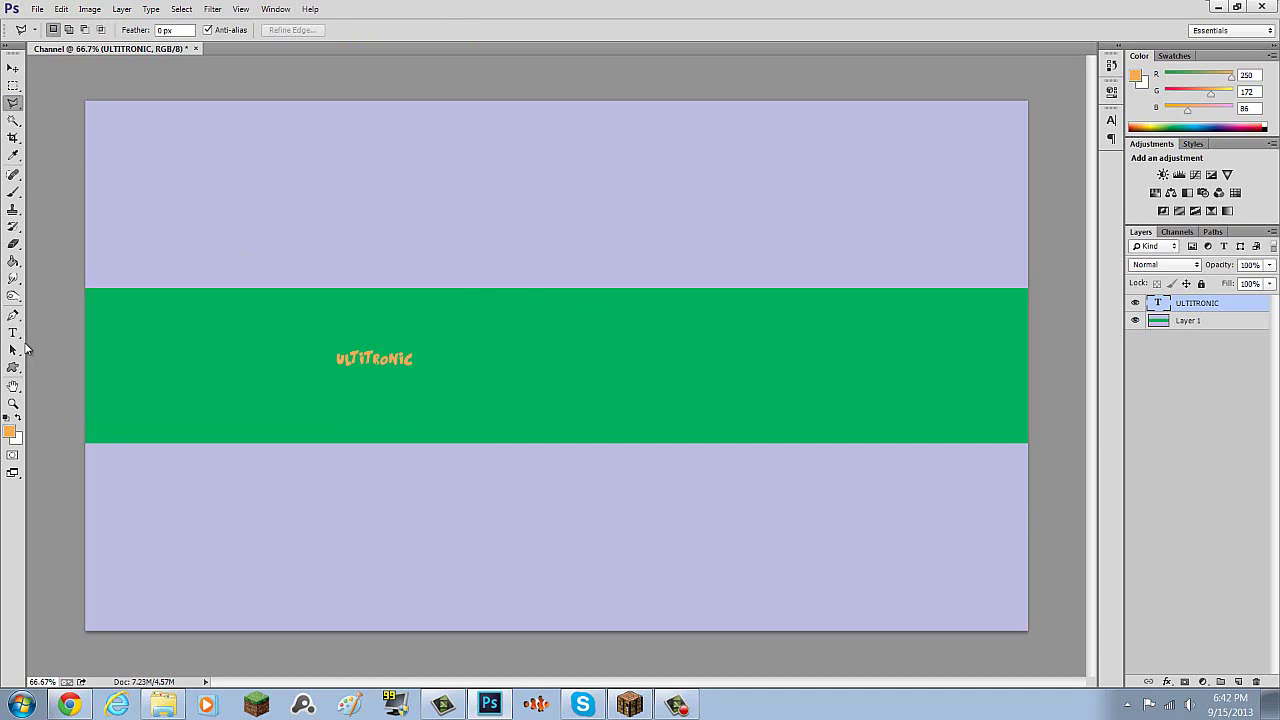
Step: Scale the ULTITRONIC text to about 564% and place it near the middle of the green band
key("ctrl+t")
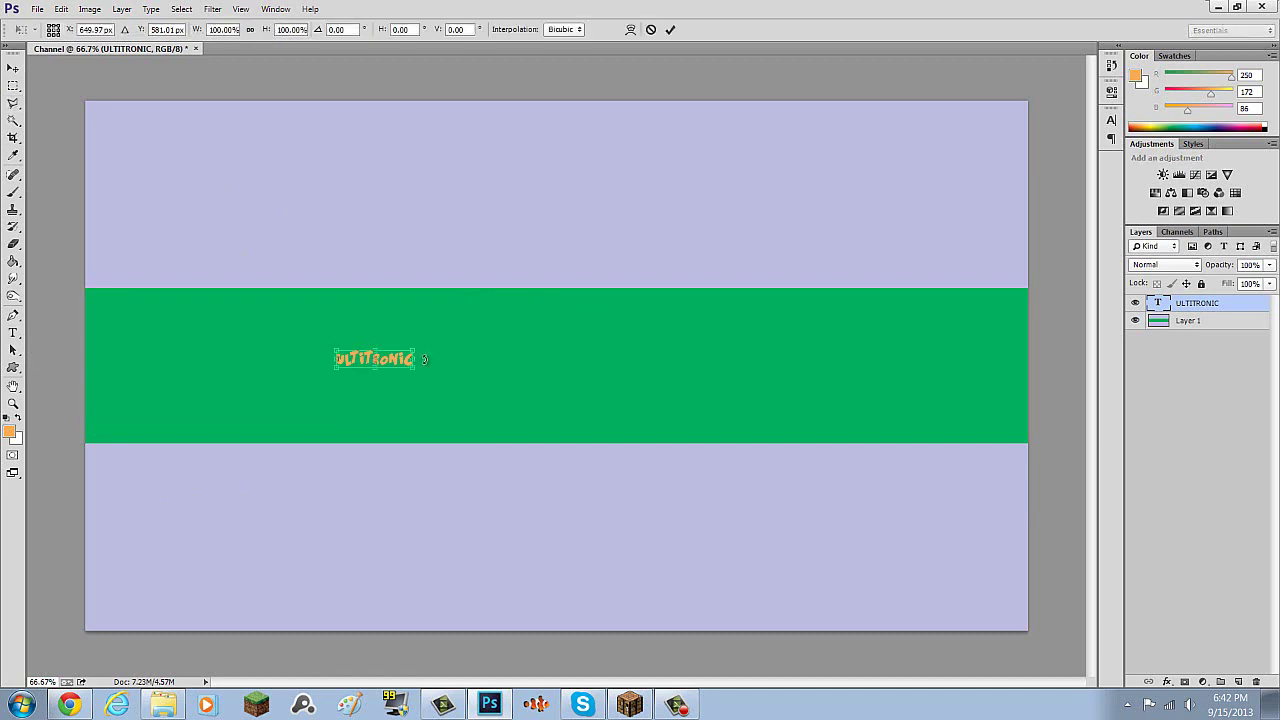
left_click_drag(413, 350, 772, 281)
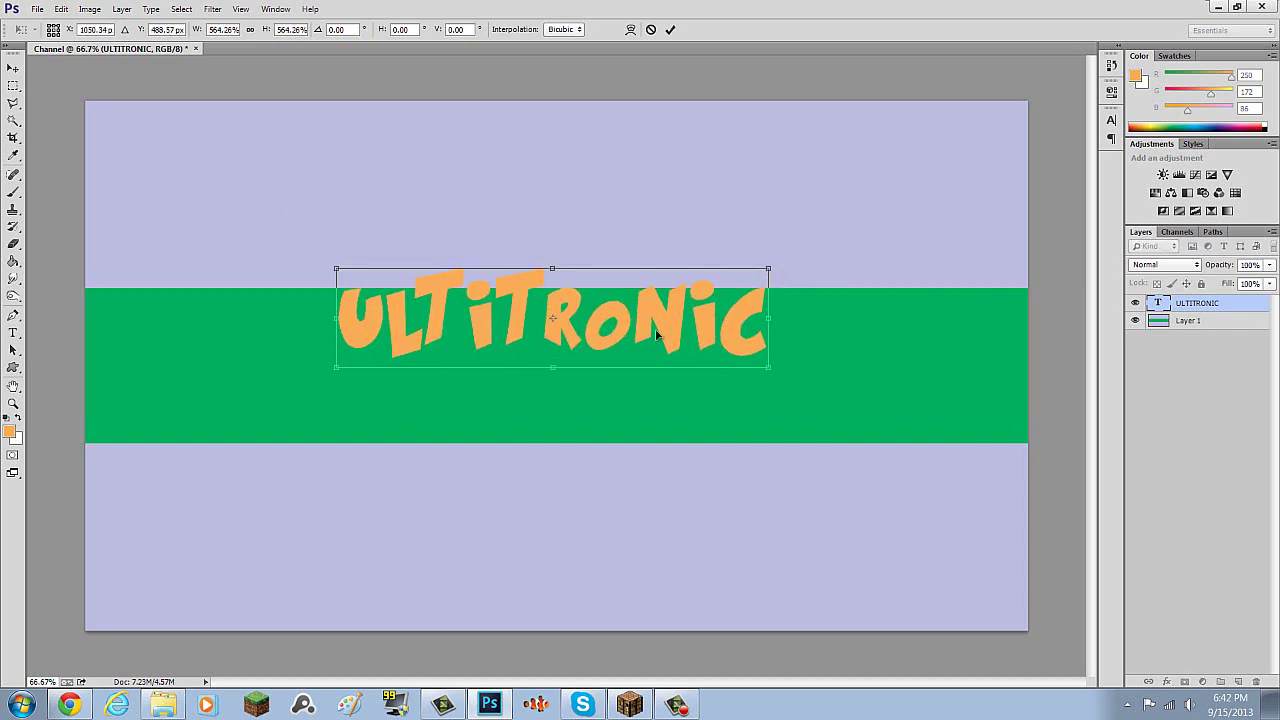
left_click_drag(610, 325, 600, 372)
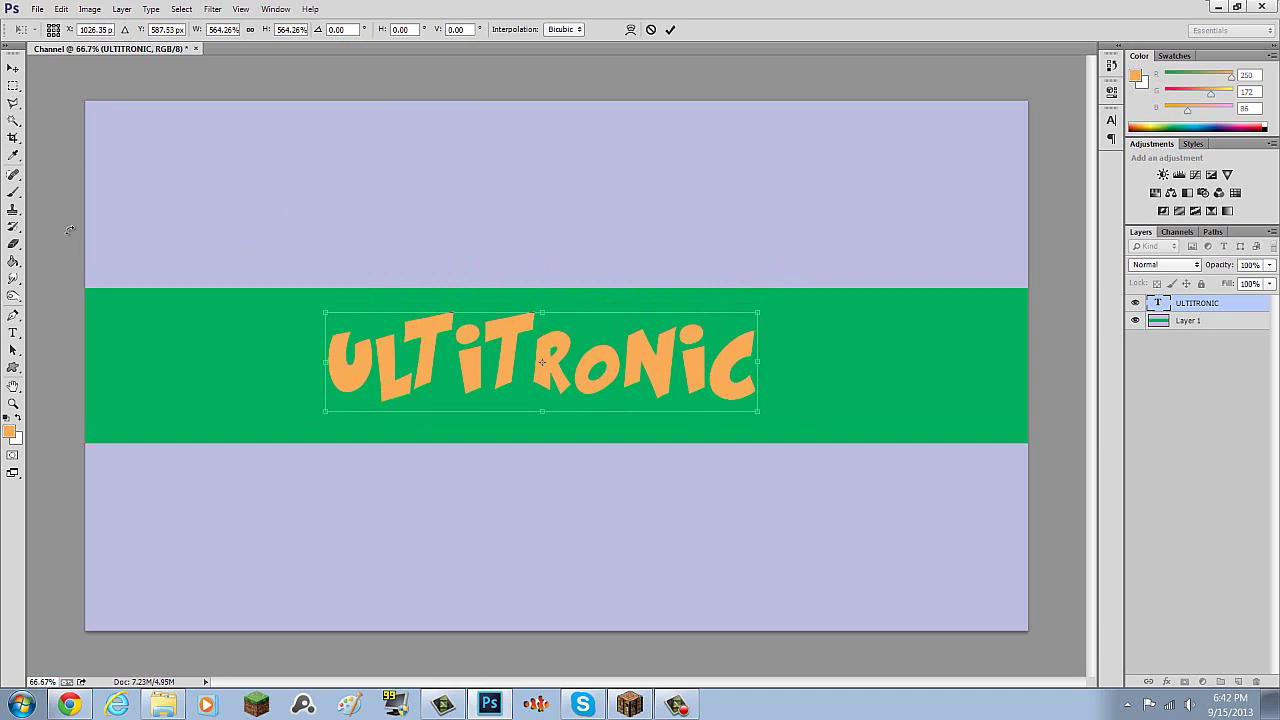
left_click(13, 103)
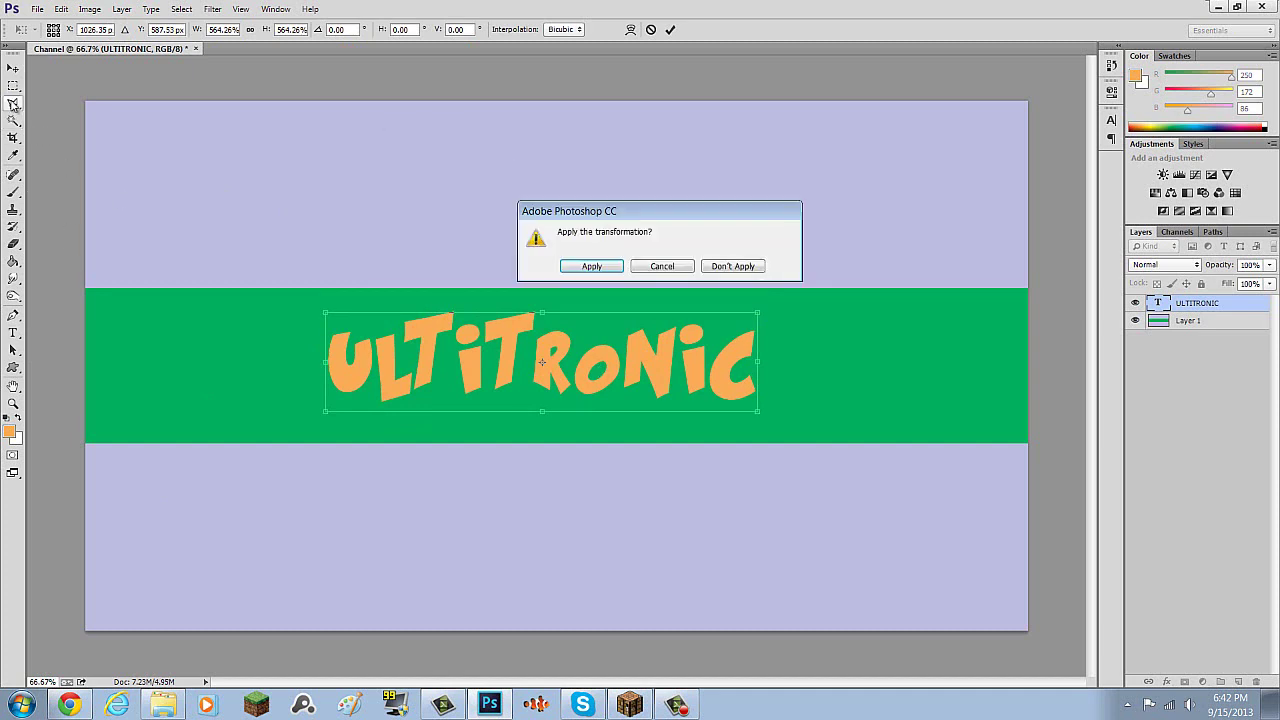
left_click(603, 267)
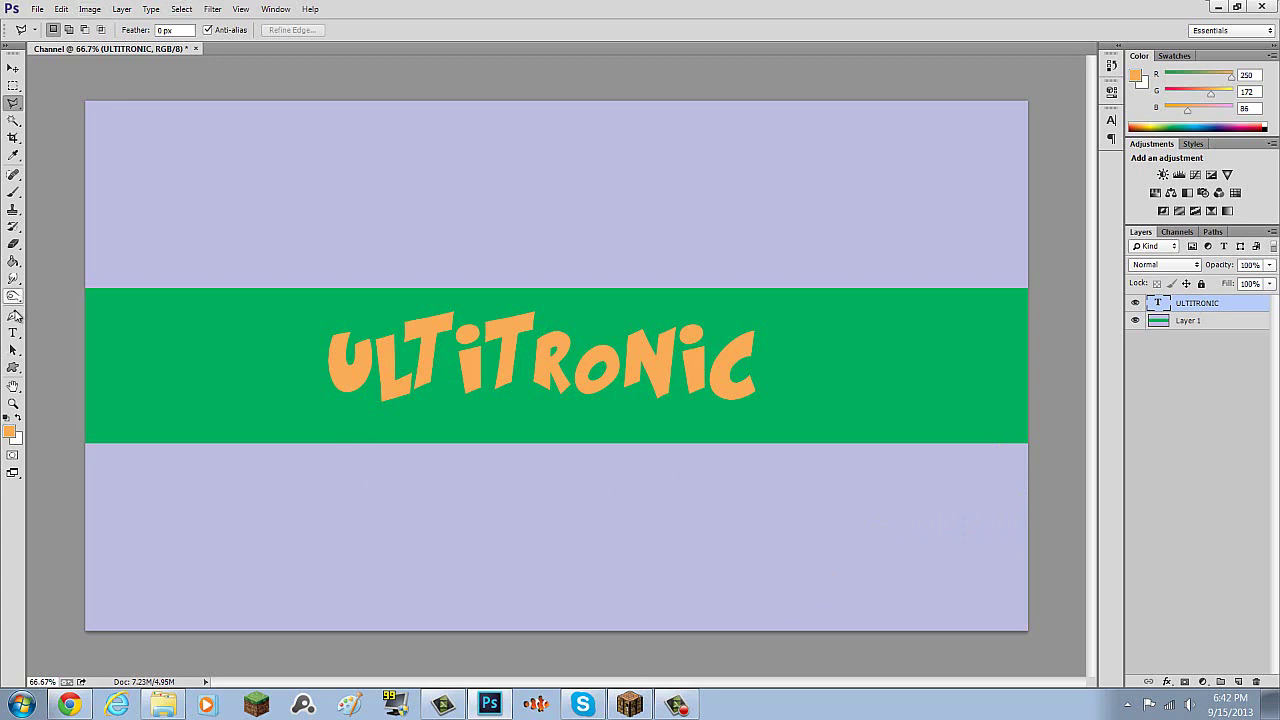
Step: Add a second orange ULTITRONIC text in the lavender area below the green band
left_click(14, 334)
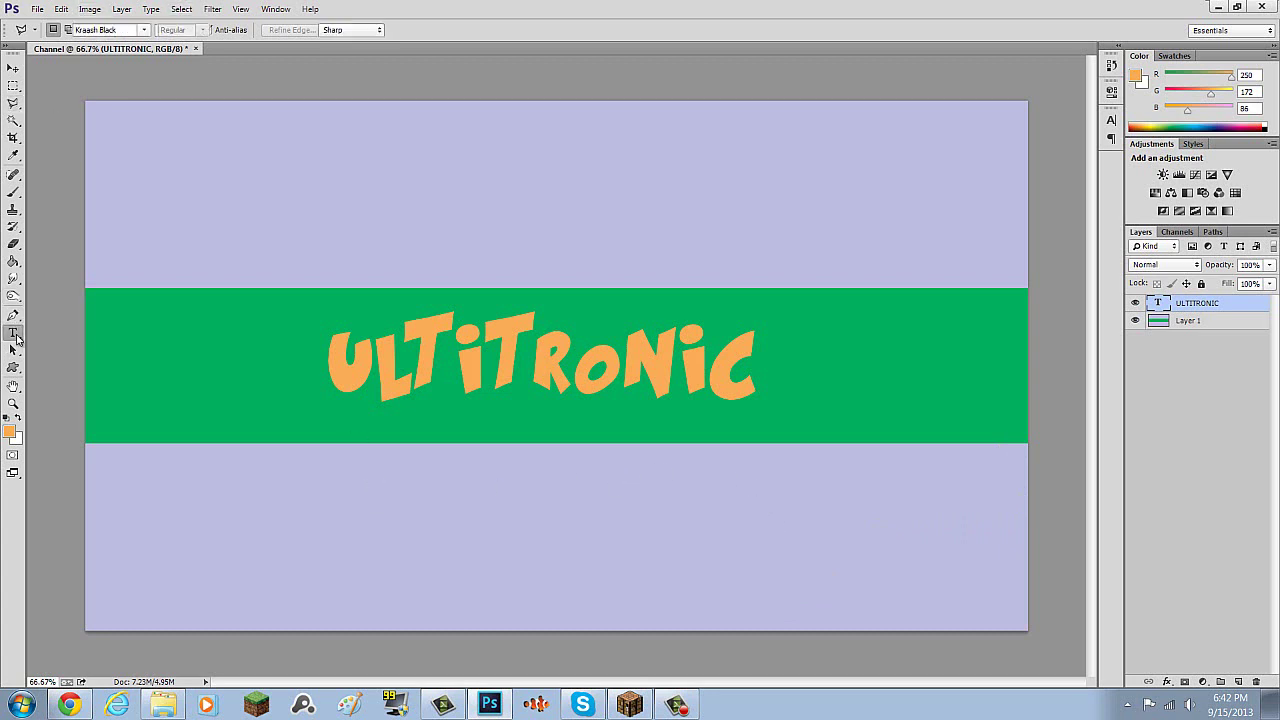
left_click(367, 537)
type("G")
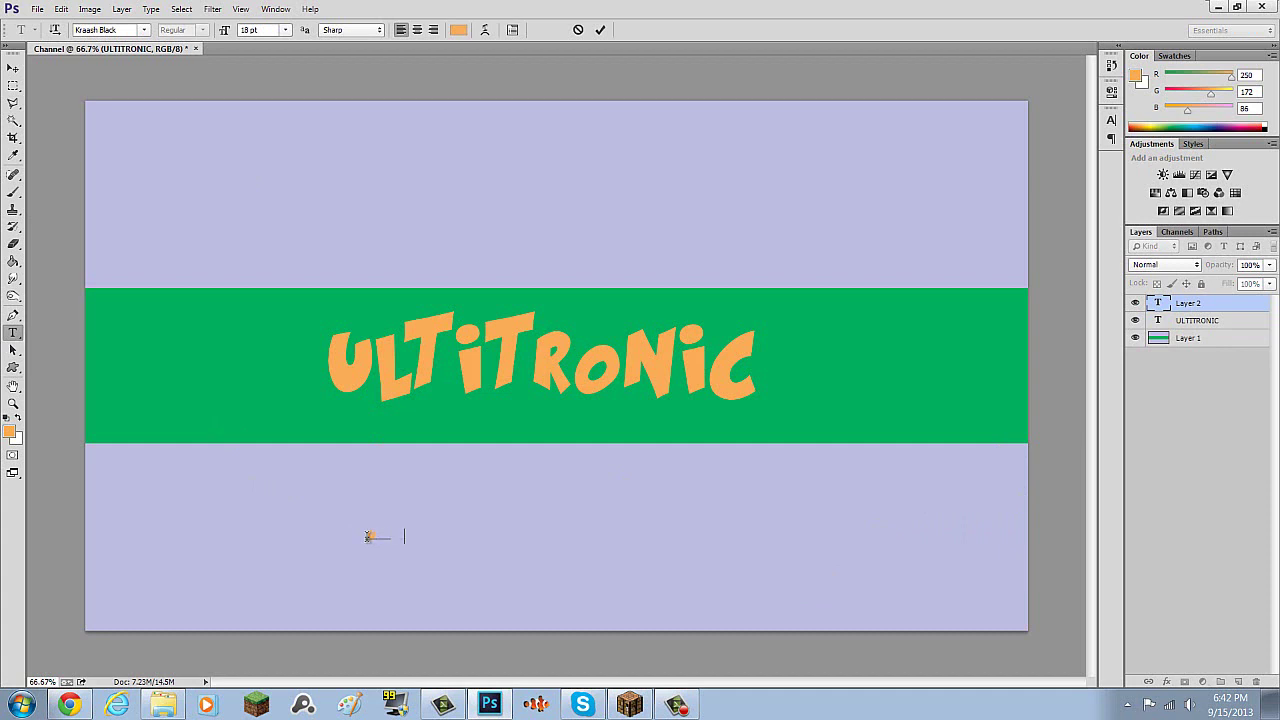
type("ITRONIC")
left_click(13, 106)
Step: Scale the lower ULTITRONIC text to about 578% width and 522% height and center it in the lower lavender area
key("ctrl+t")
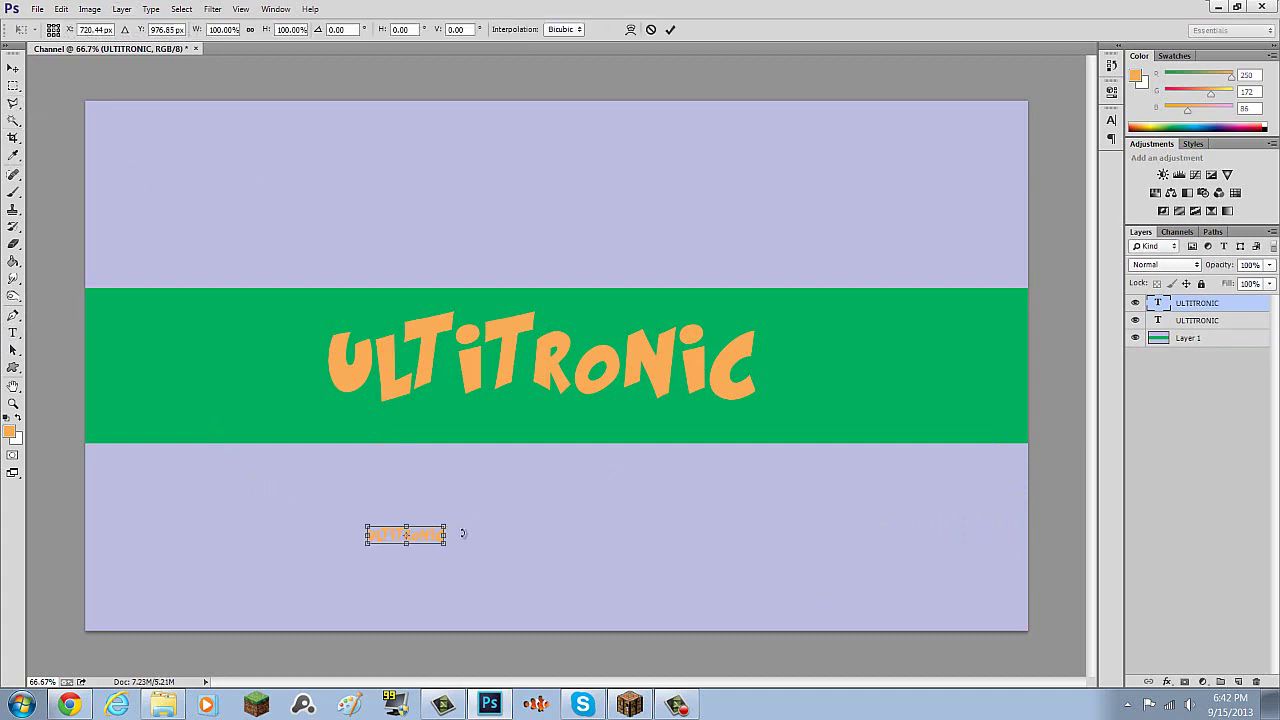
left_click_drag(447, 522, 760, 492)
left_click_drag(707, 459, 812, 452)
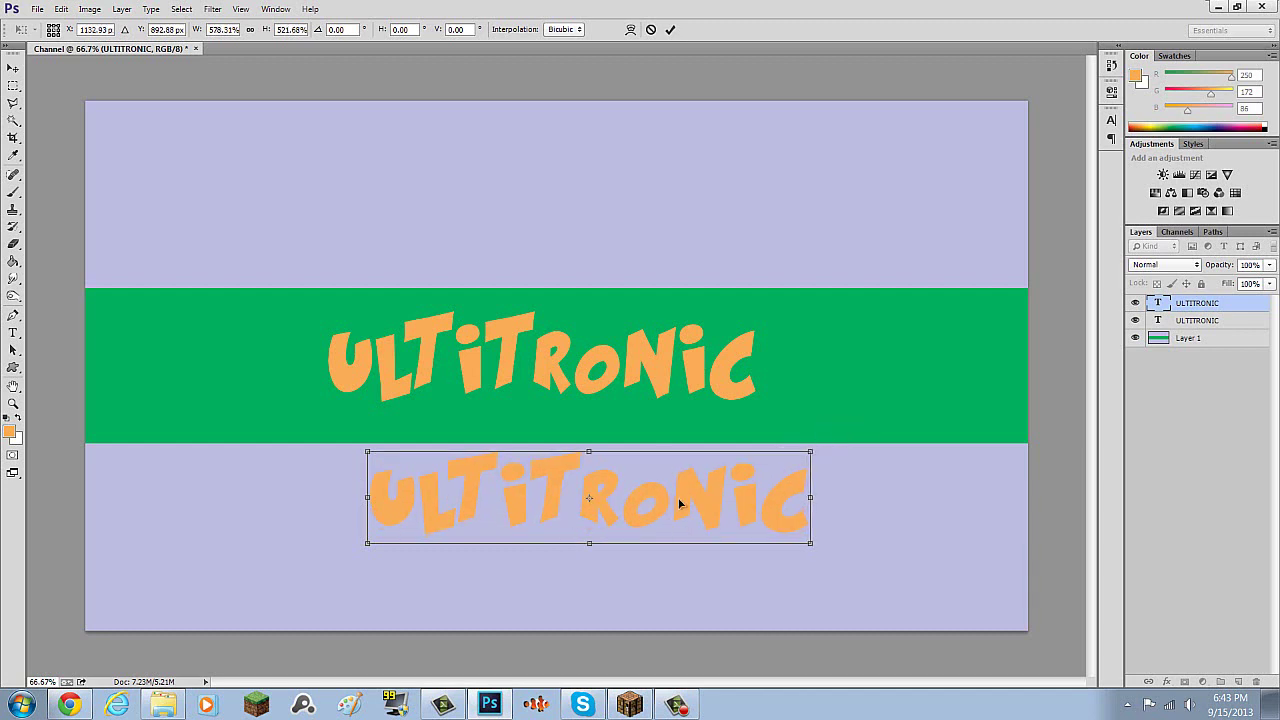
left_click_drag(662, 492, 629, 521)
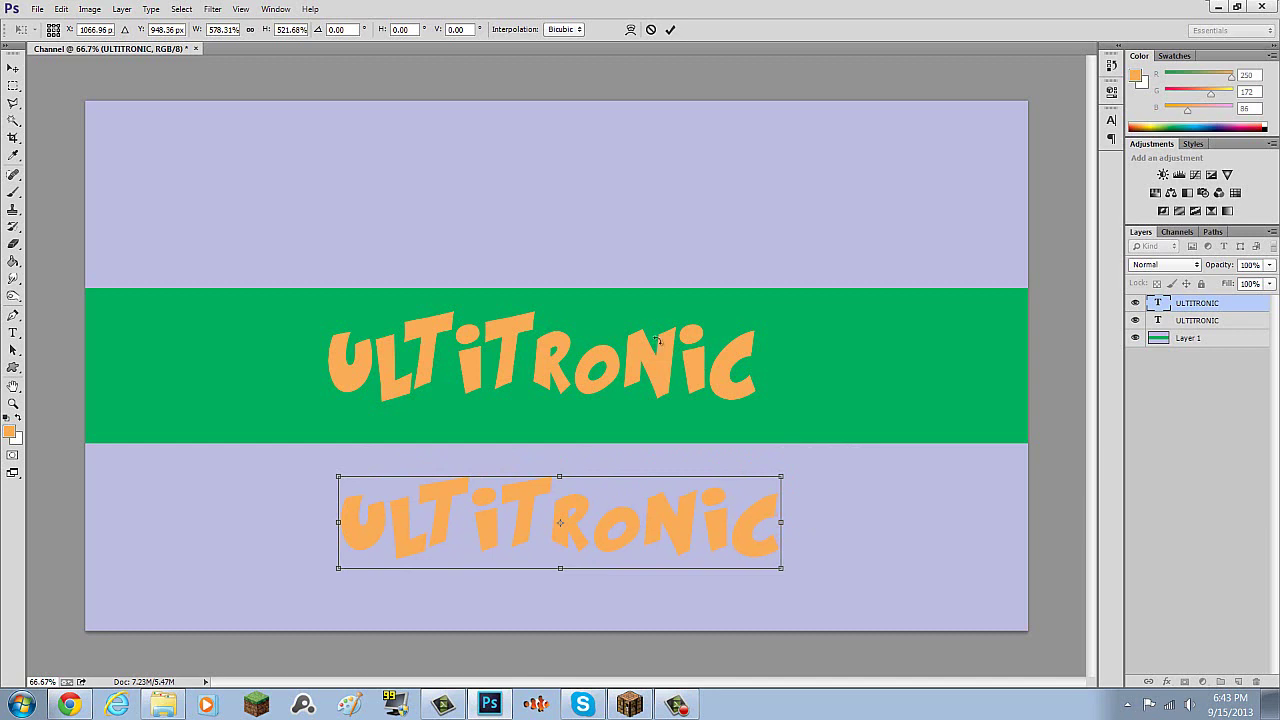
left_click(13, 333)
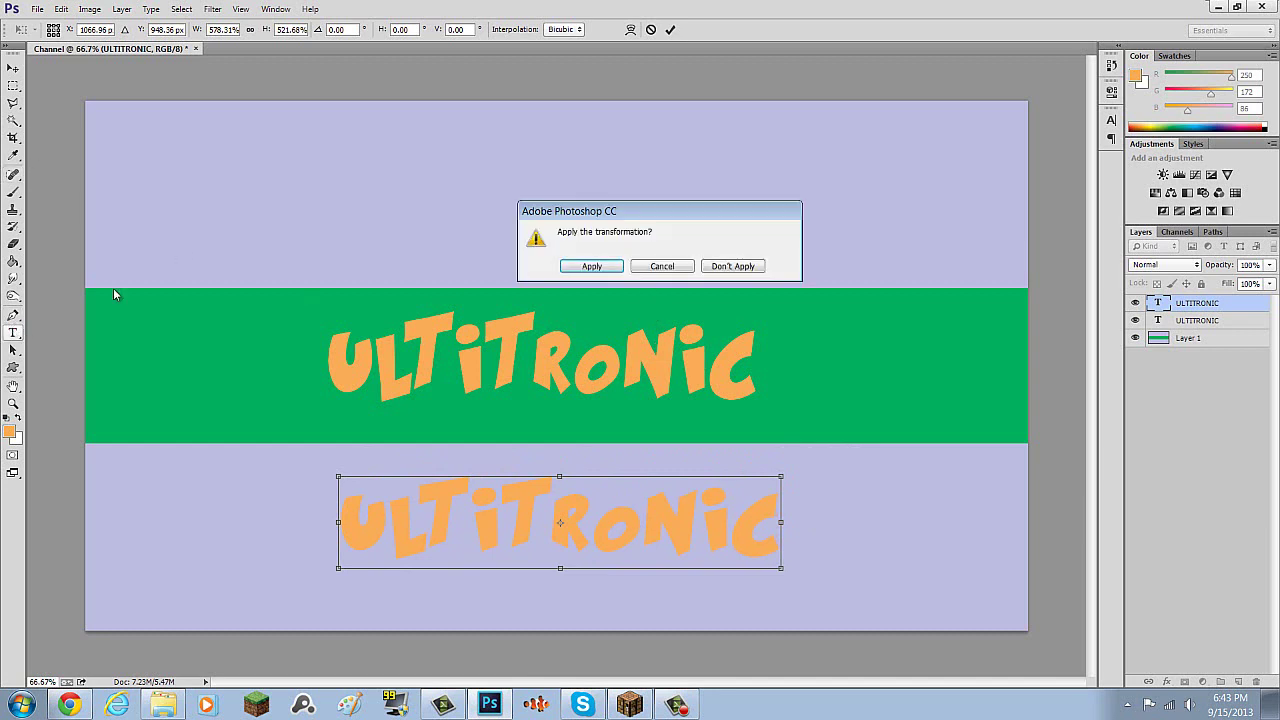
left_click(597, 268)
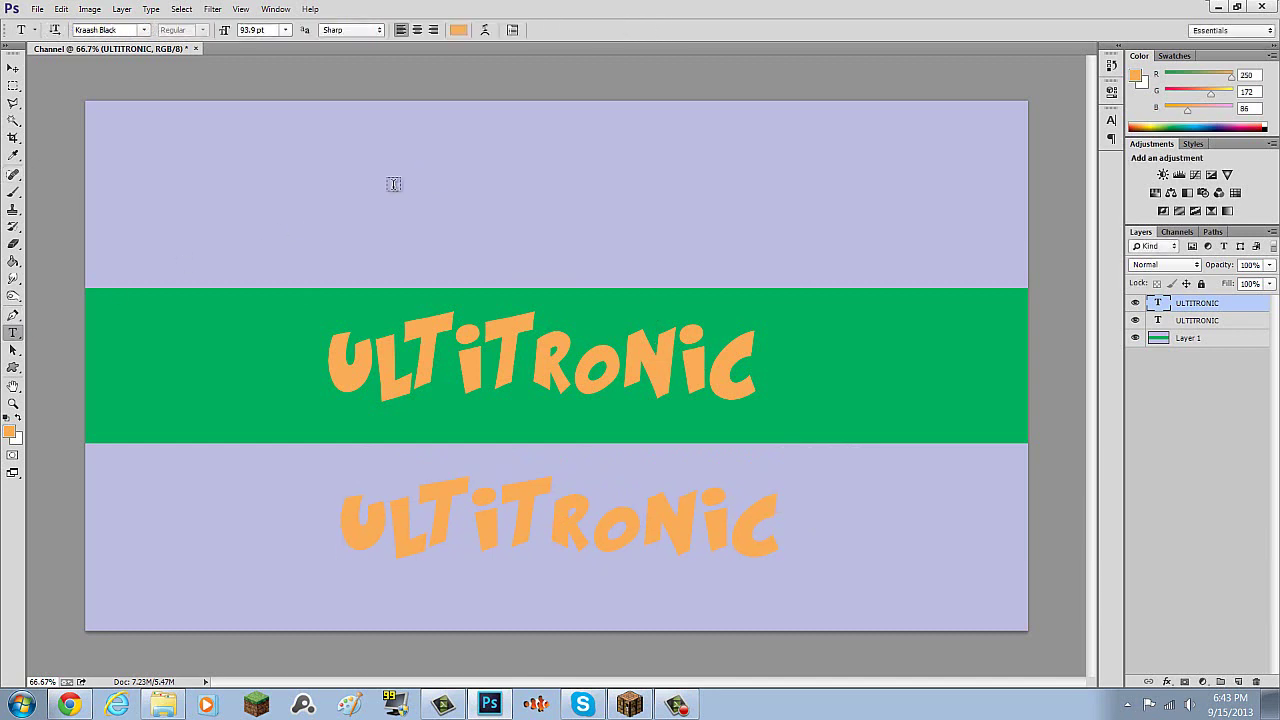
Step: Add a third ULTITRONIC text above the green band and scale it to about 504%, centered in the upper lavender area
left_click(368, 187)
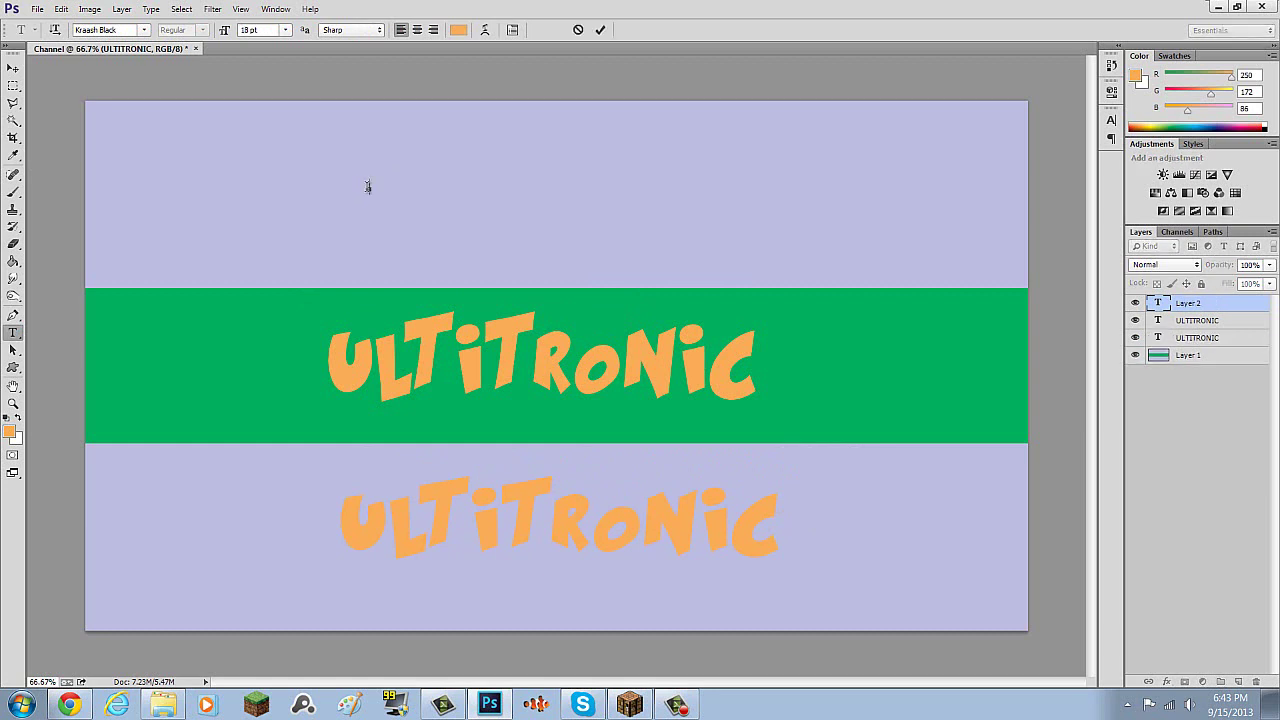
type("ULTITRONIC")
left_click(13, 103)
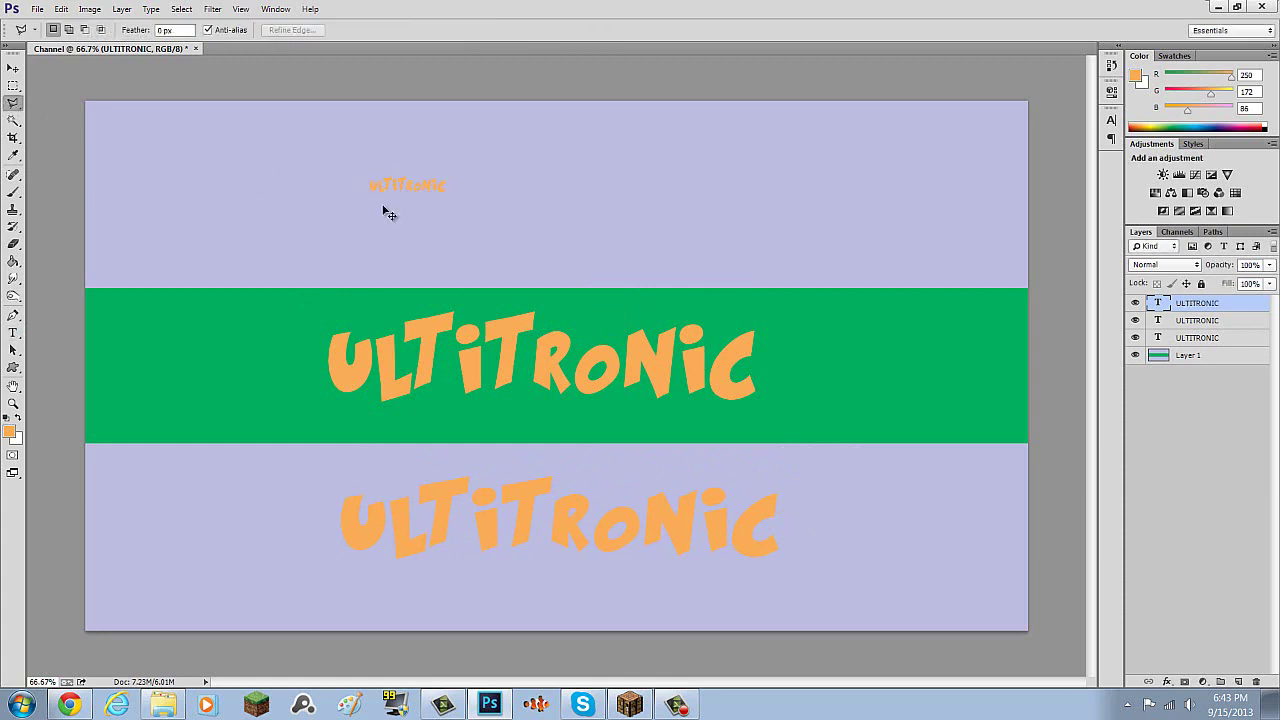
key("ctrl+t")
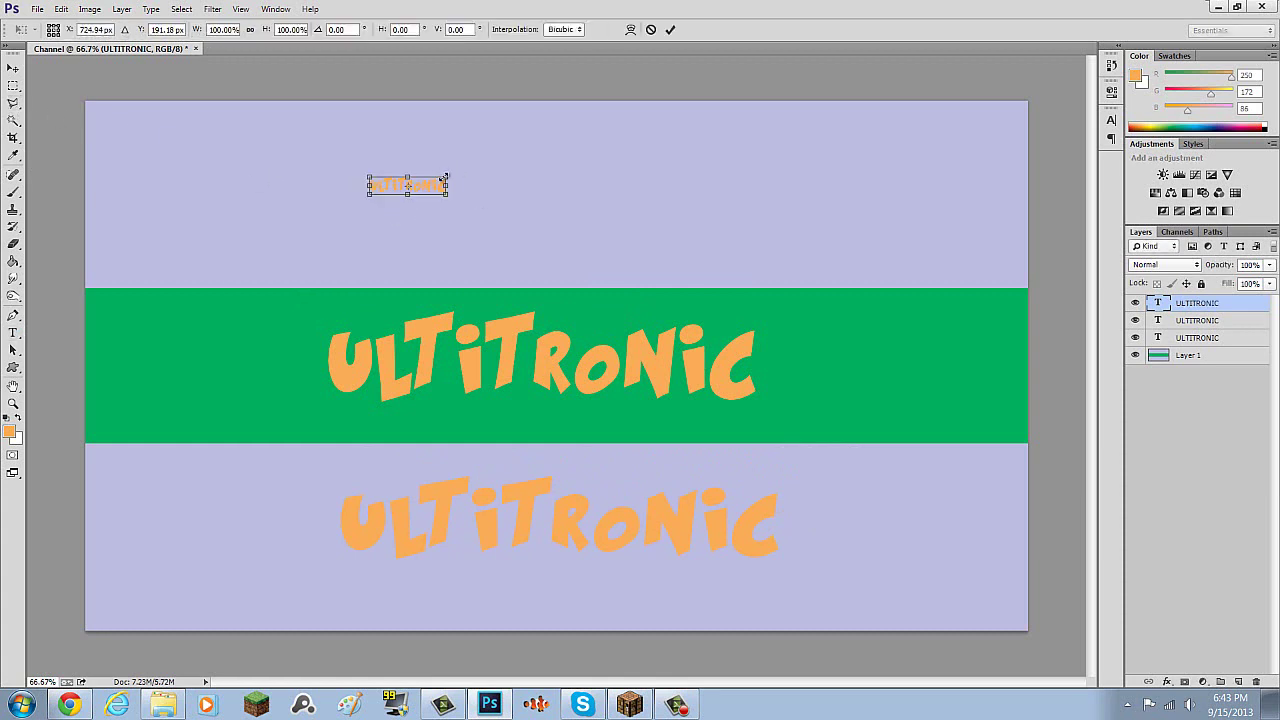
left_click_drag(446, 178, 765, 157)
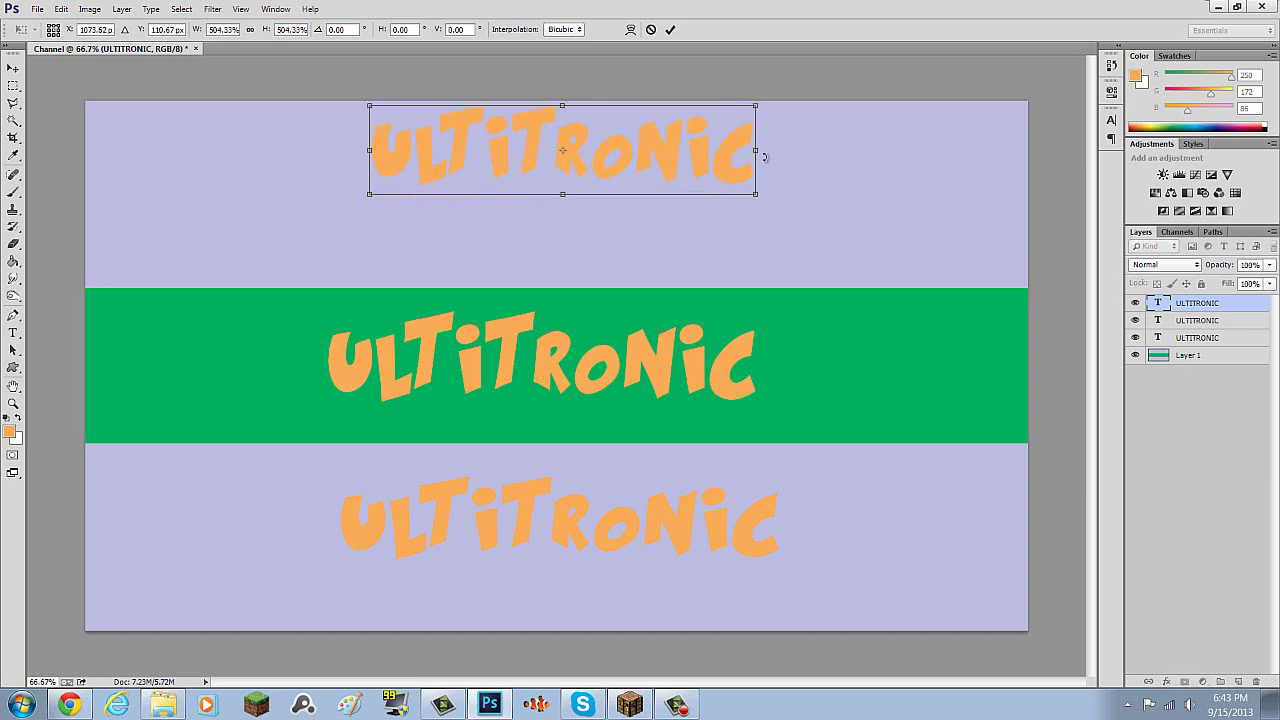
left_click_drag(628, 155, 629, 190)
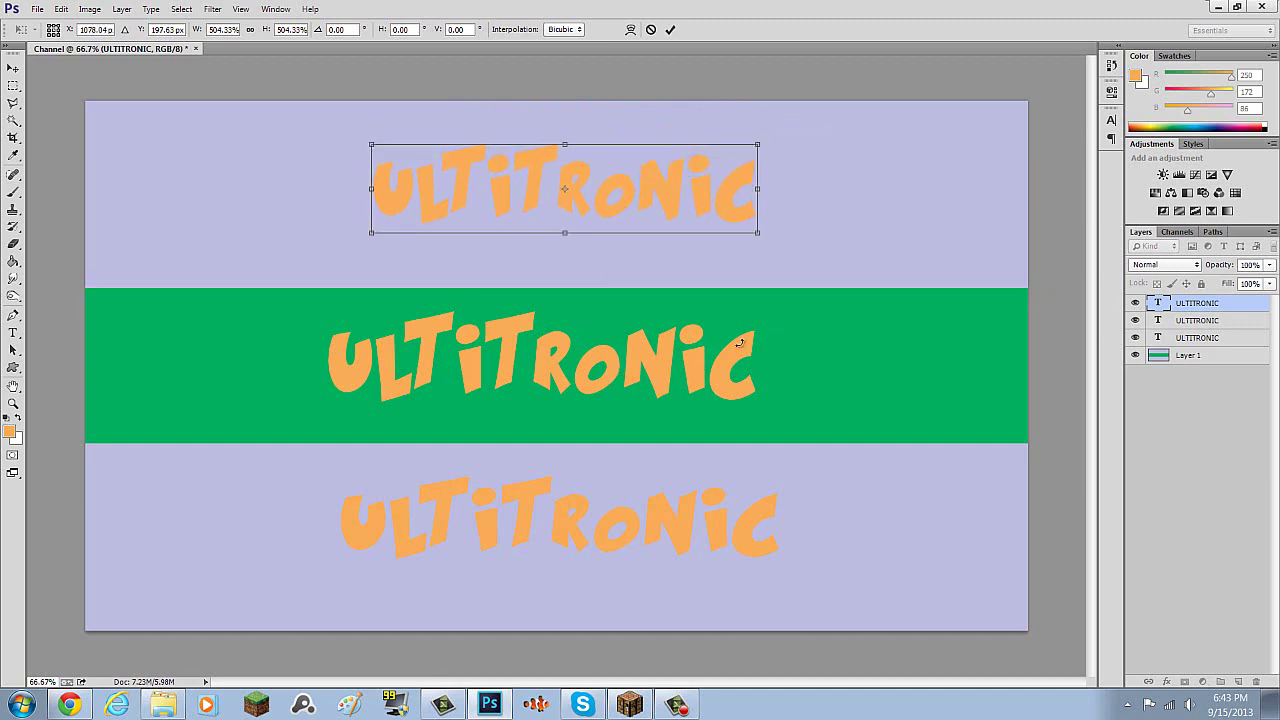
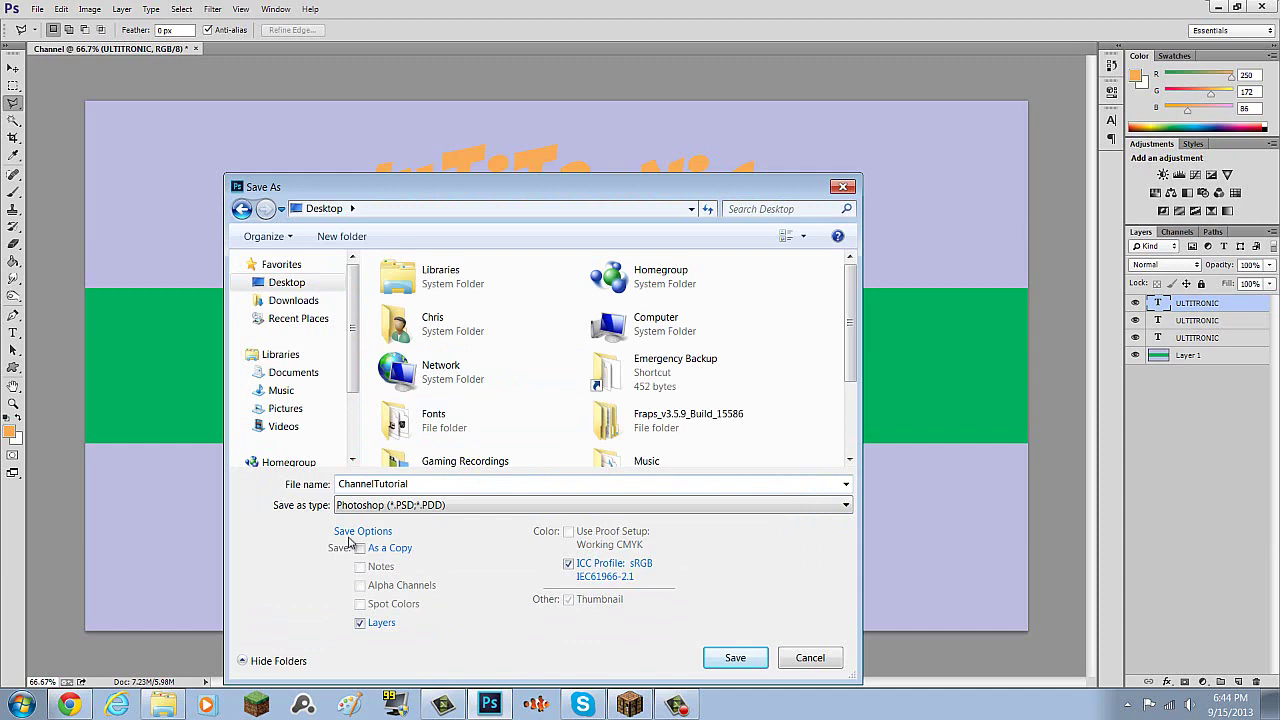
Step: Save the banner to the Desktop as a High quality JPEG named ChannelTutorial and return to the YouTube channel page in Chrome
left_click(845, 510)
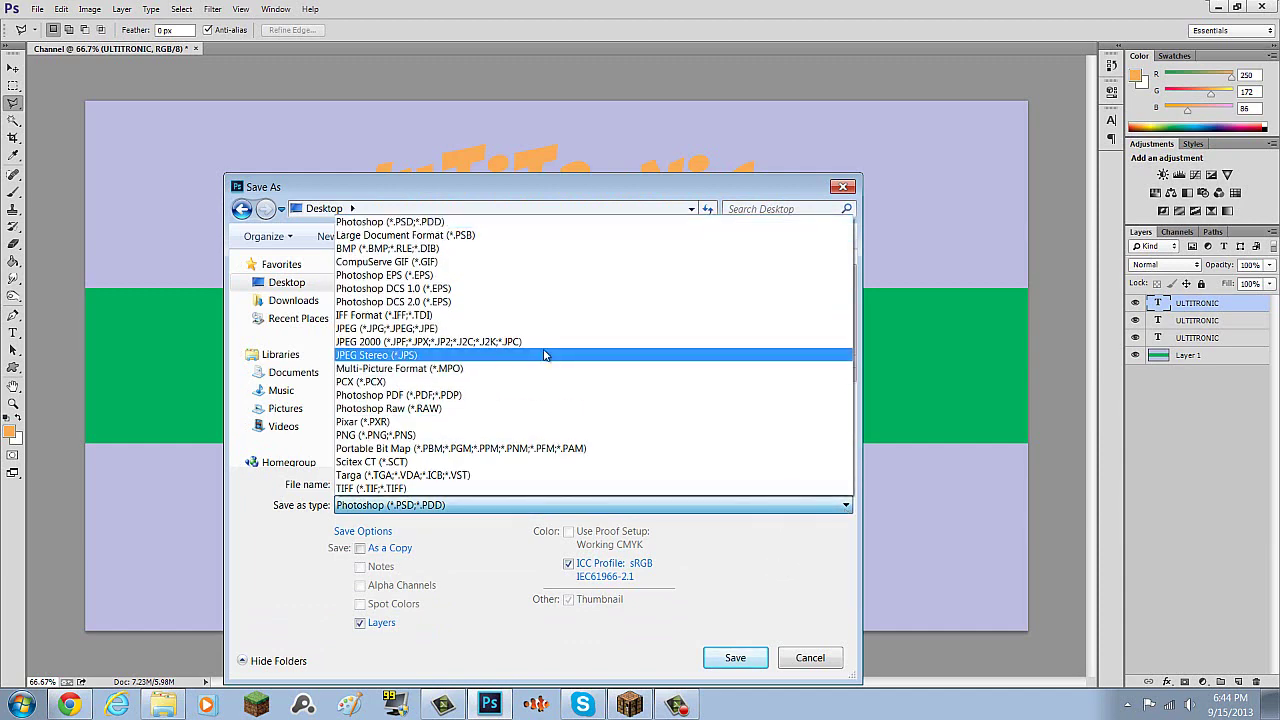
left_click(514, 333)
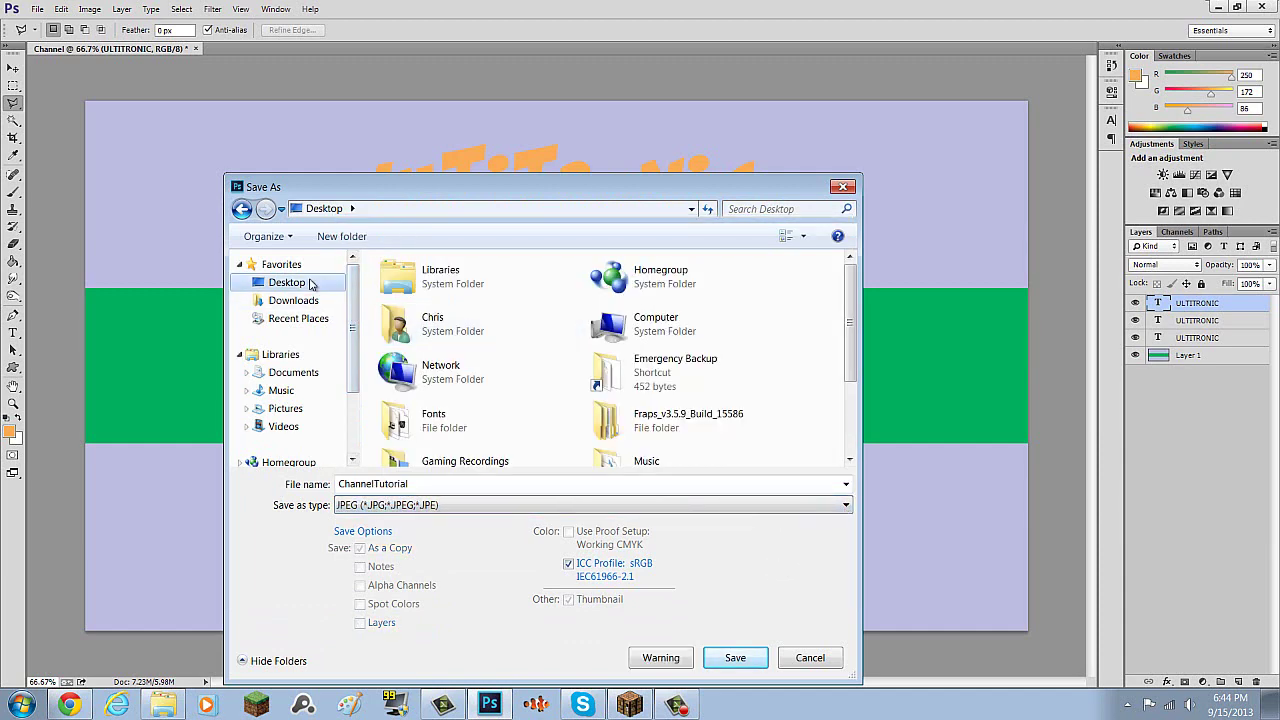
left_click(735, 658)
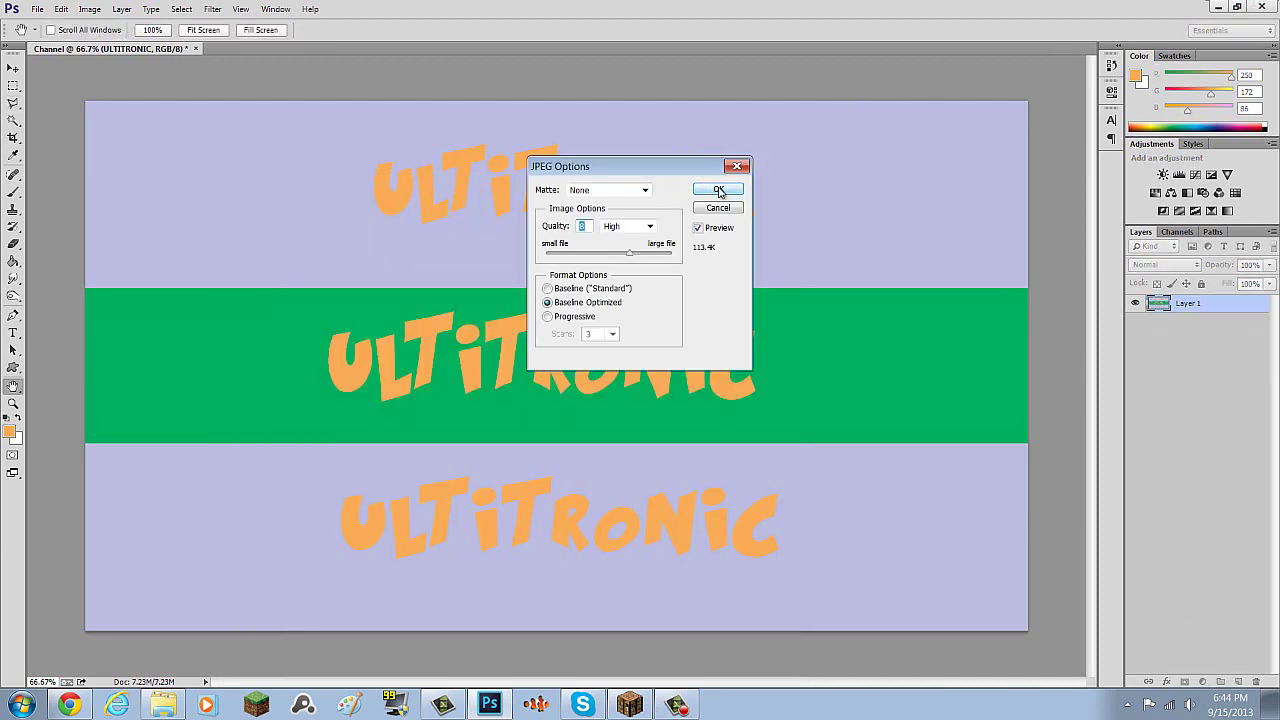
left_click(719, 190)
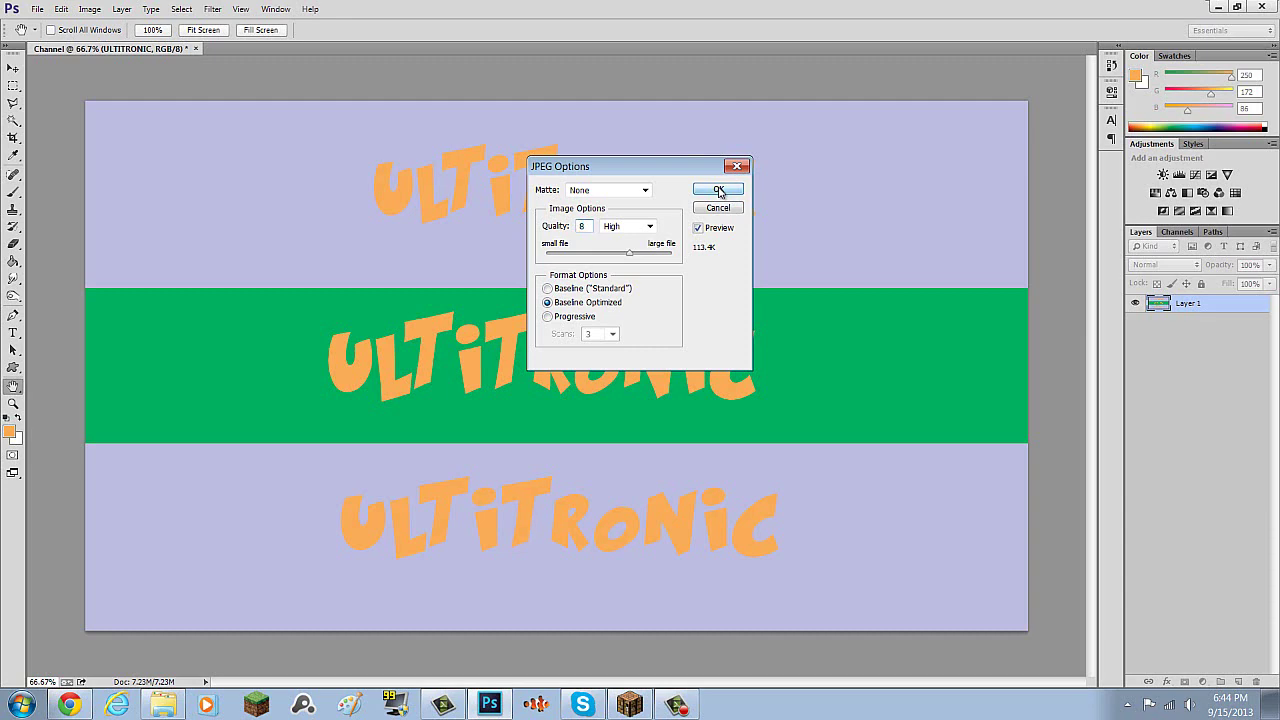
left_click(1220, 8)
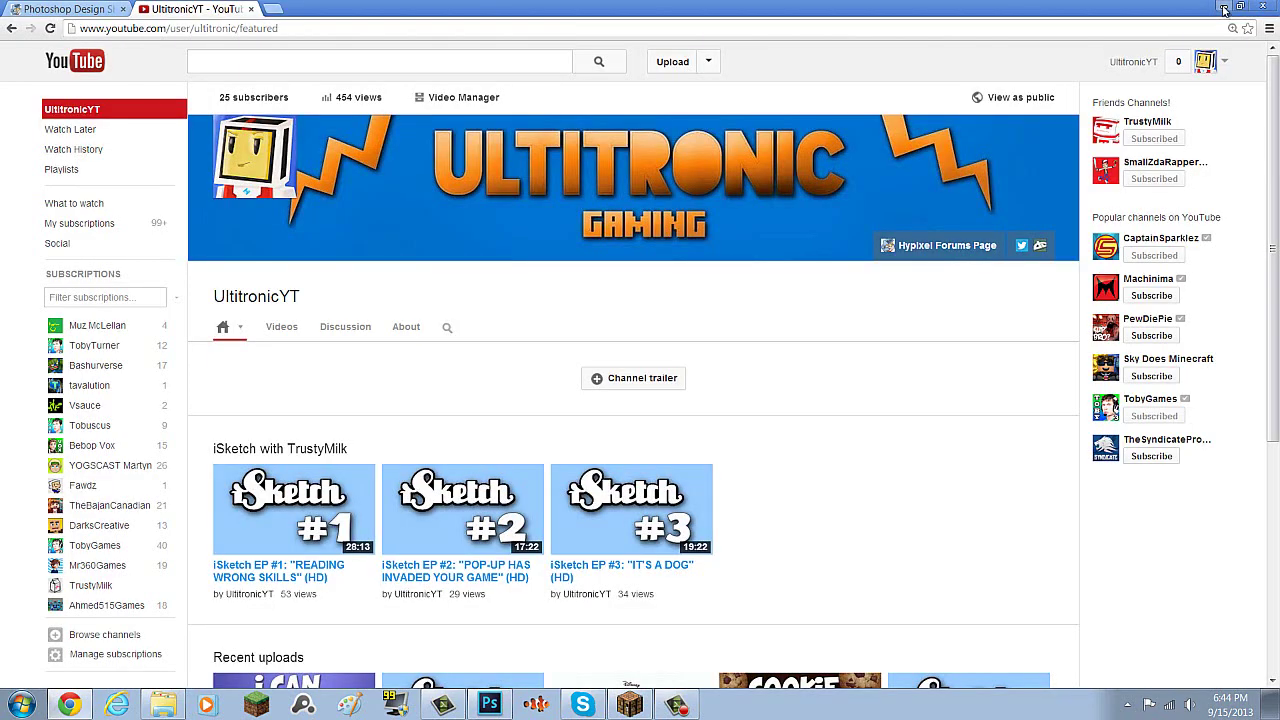
Step: Move the ChannelTutorial image to an open area of the desktop and return to the YouTube channel page in Chrome
left_click(1224, 9)
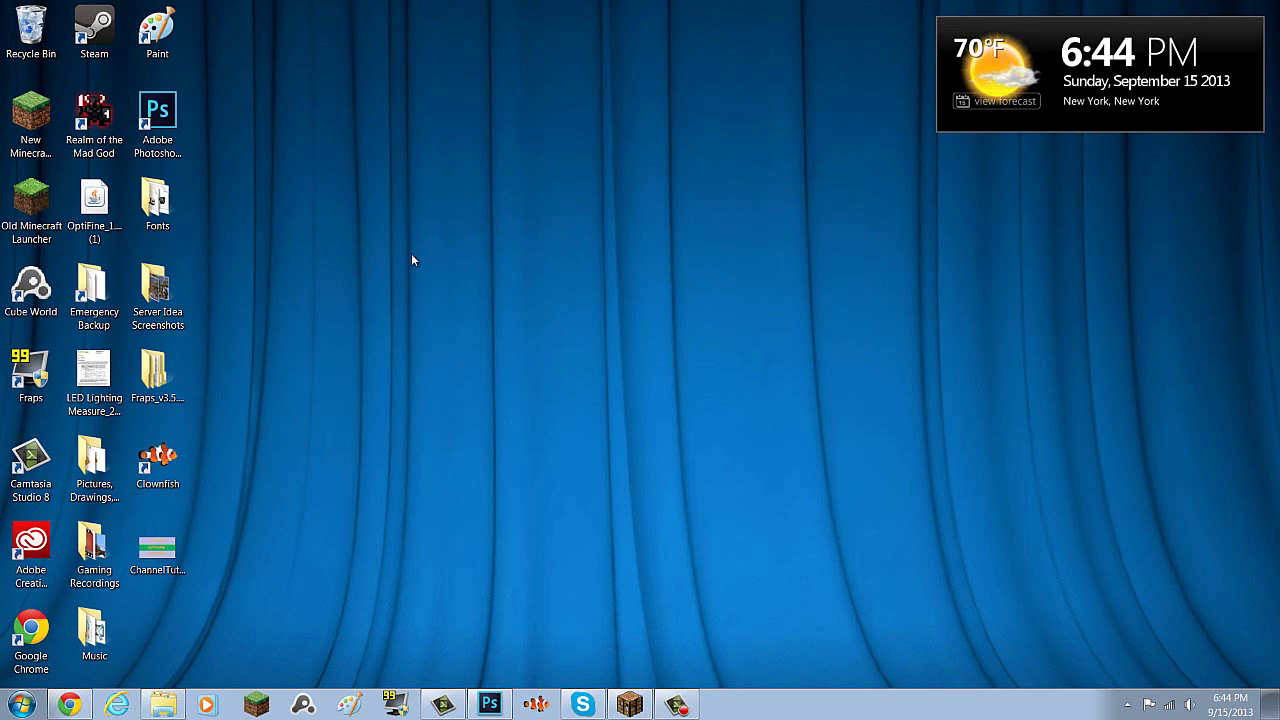
left_click_drag(157, 548, 264, 516)
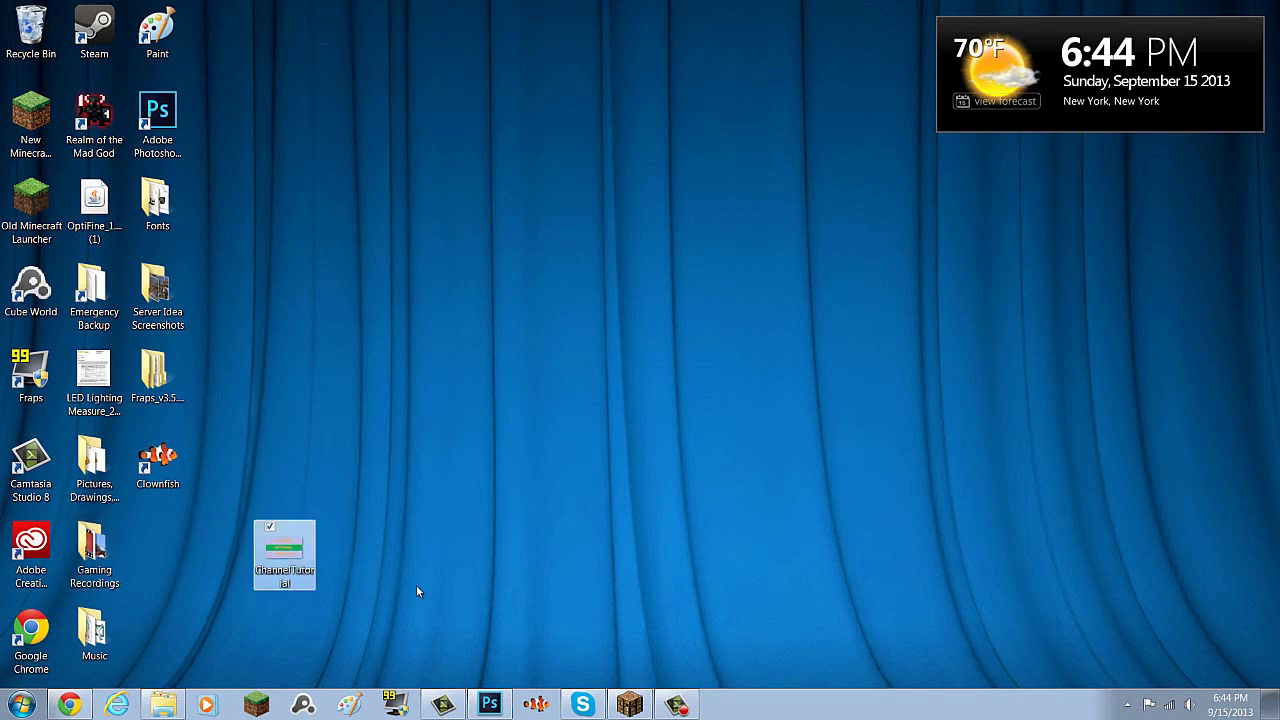
left_click(68, 704)
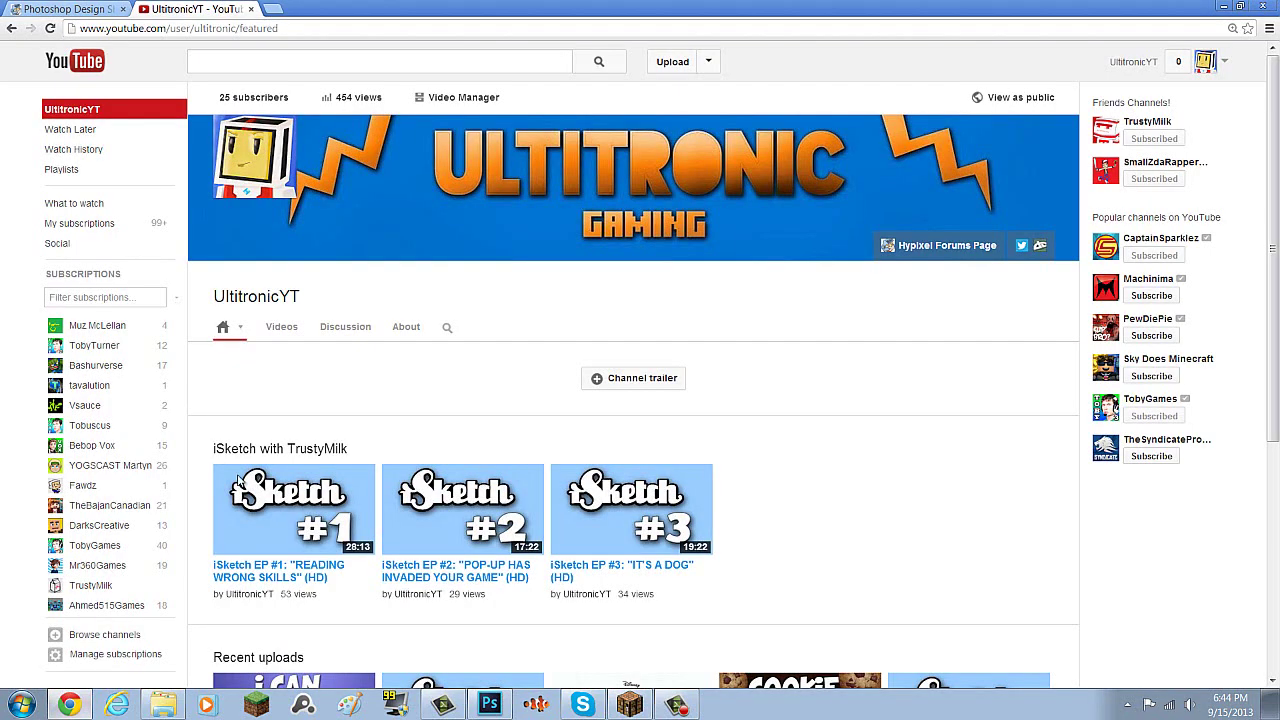
Step: Open the channel art upload dialog and place the reduced browser window beside the ChannelTutorial file on the desktop
left_click(1067, 130)
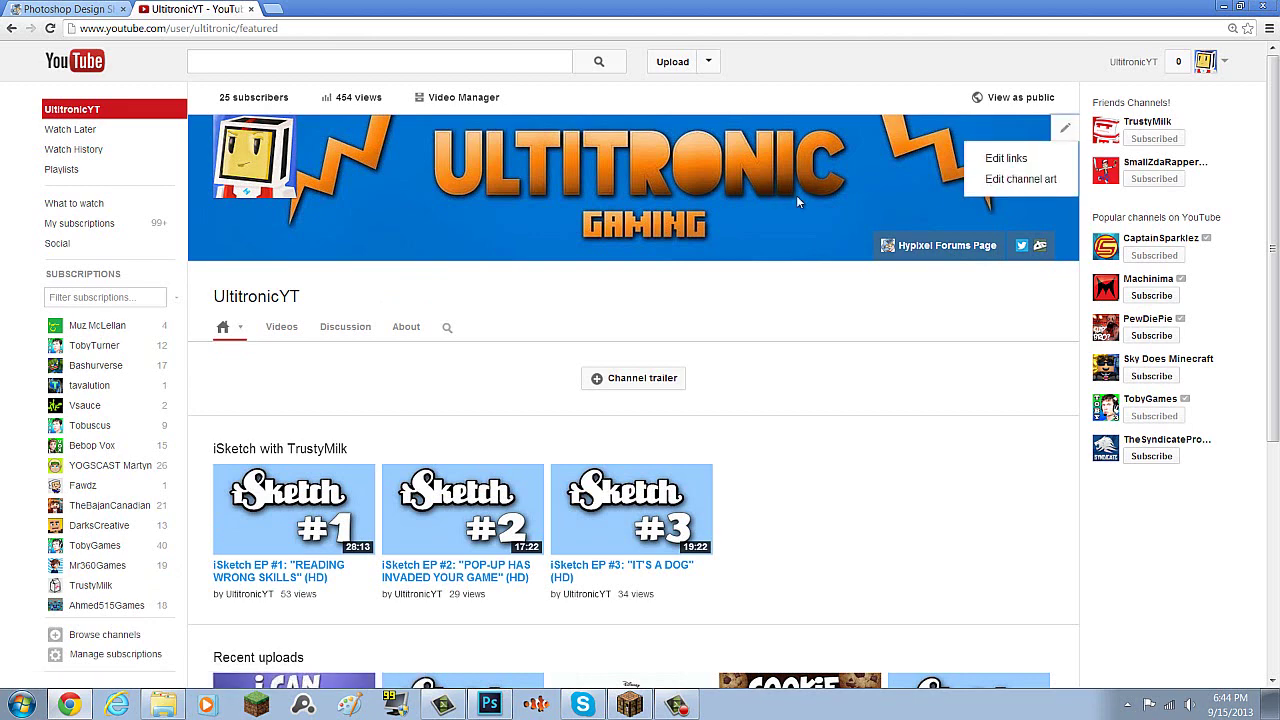
left_click(1025, 187)
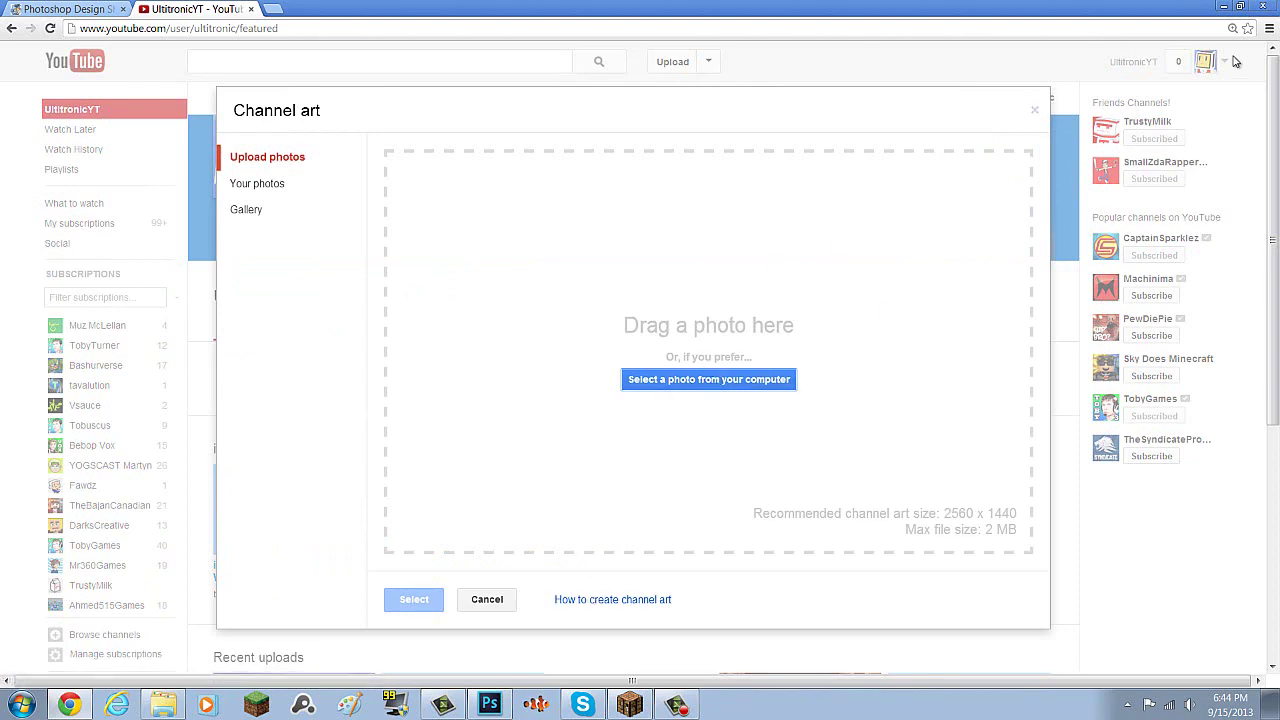
left_click(1239, 7)
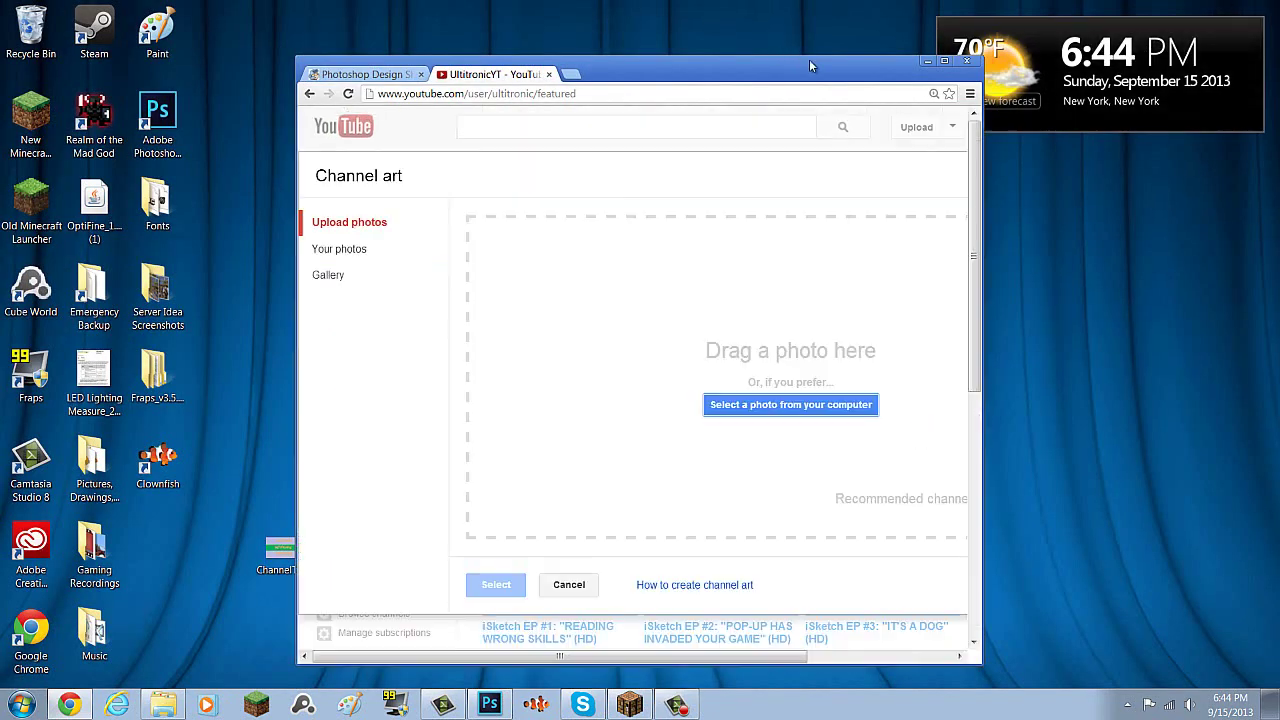
left_click_drag(848, 68, 1103, 35)
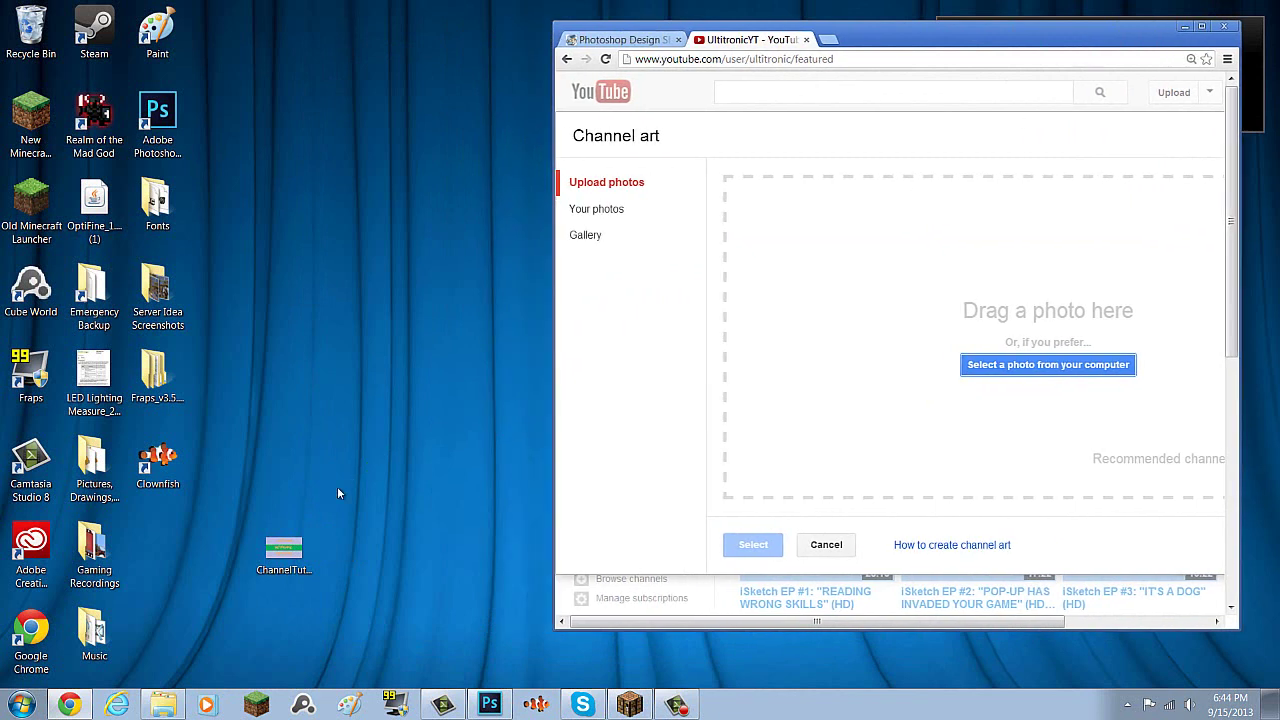
Step: Upload the ChannelTutorial image from the desktop and apply it as the channel art in the maximized browser window
left_click(280, 550)
left_click_drag(919, 366, 1030, 322)
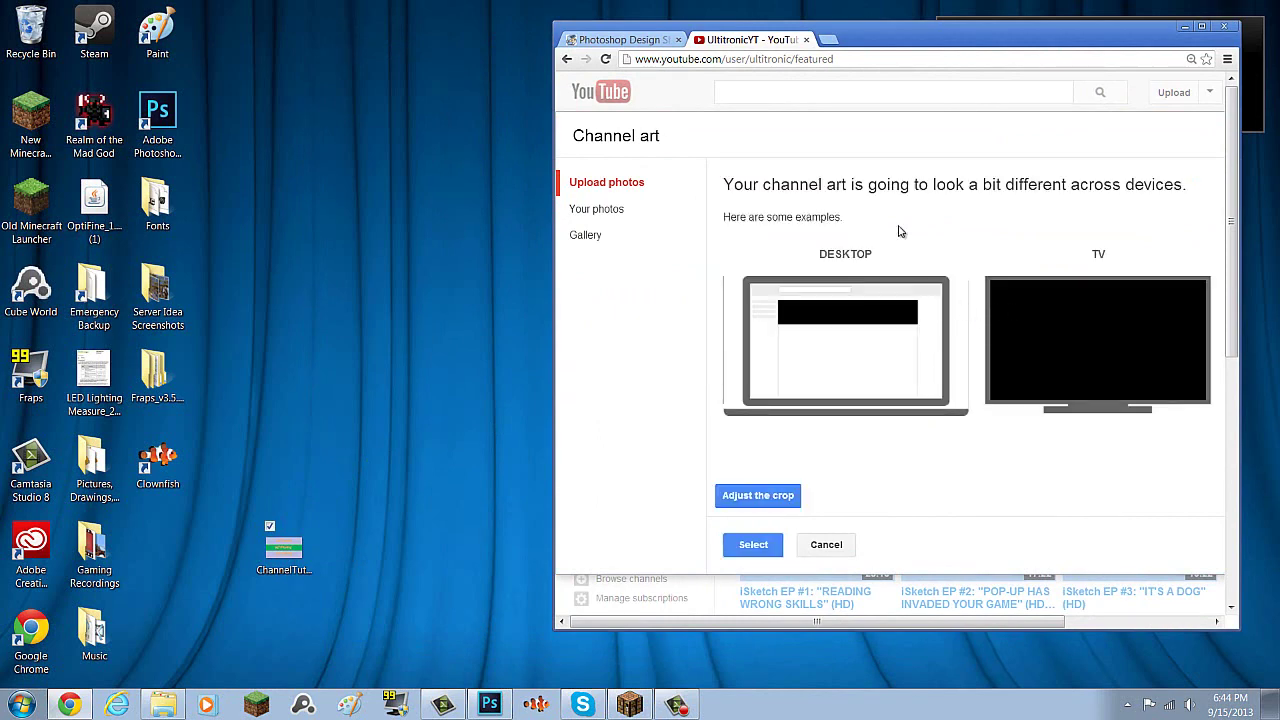
left_click(1202, 26)
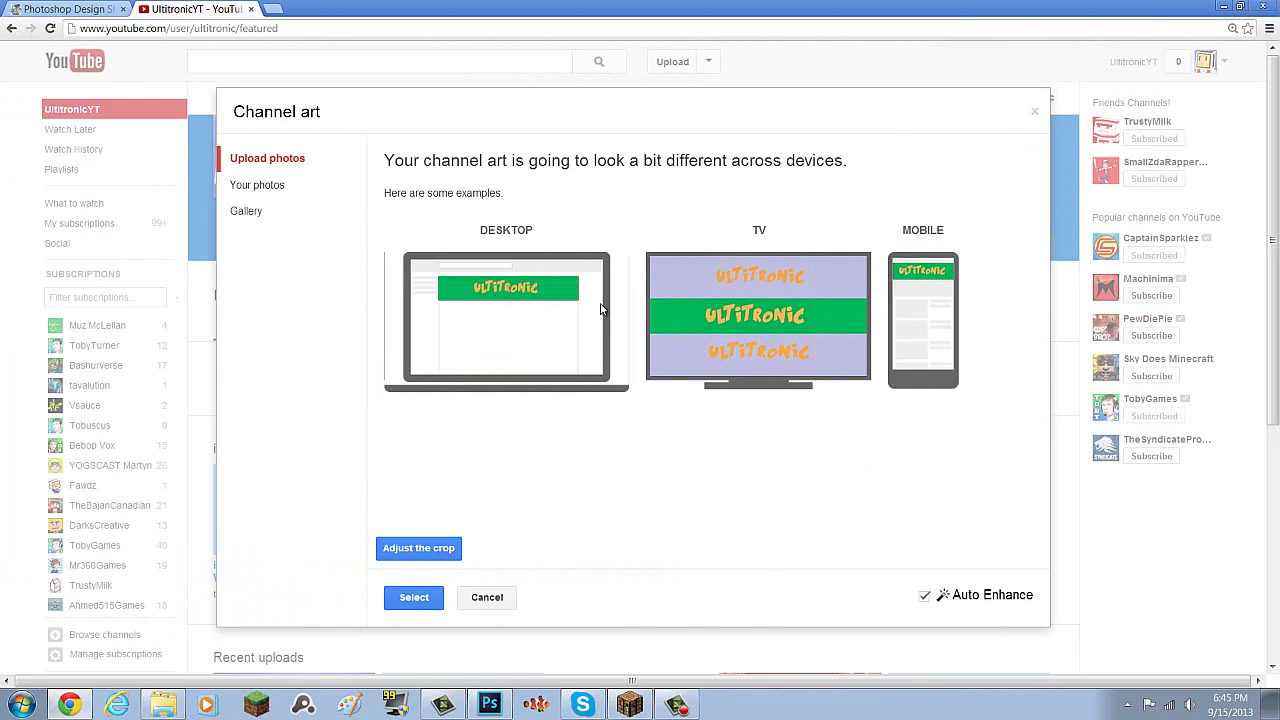
left_click(423, 599)
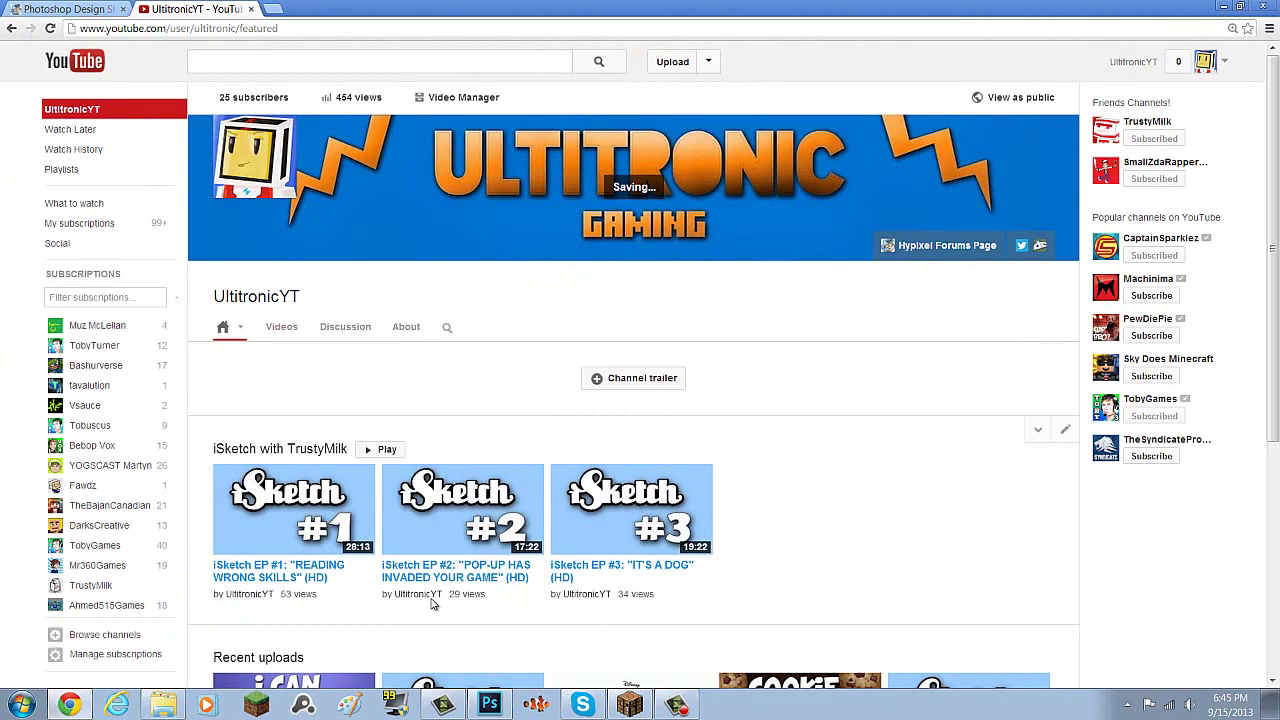